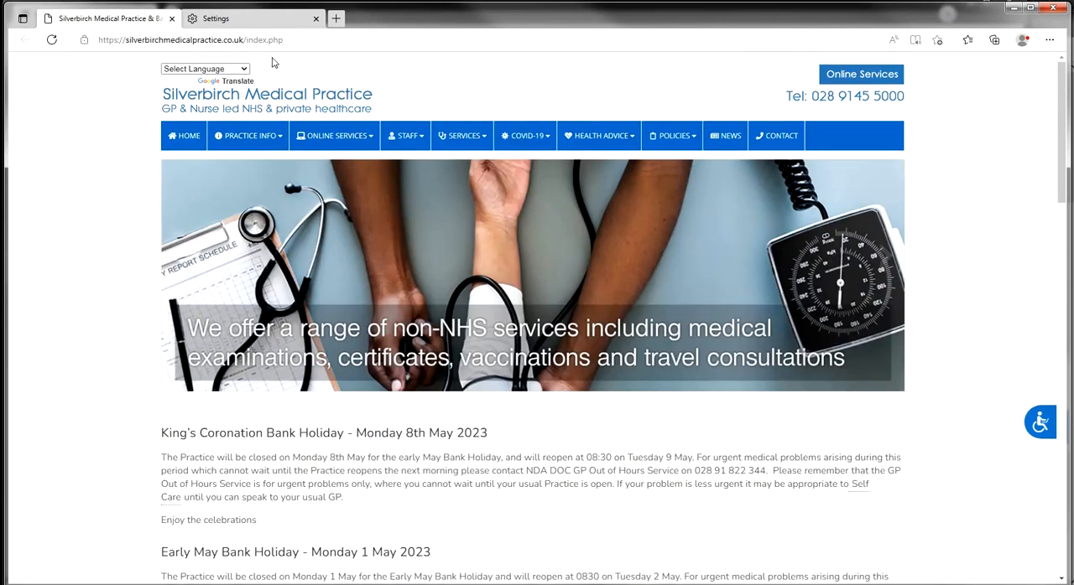
Close the two extra browser windows and open the Test Page in the website's content editor.
{"action": "left_click", "coordinate": [1055, 10]}
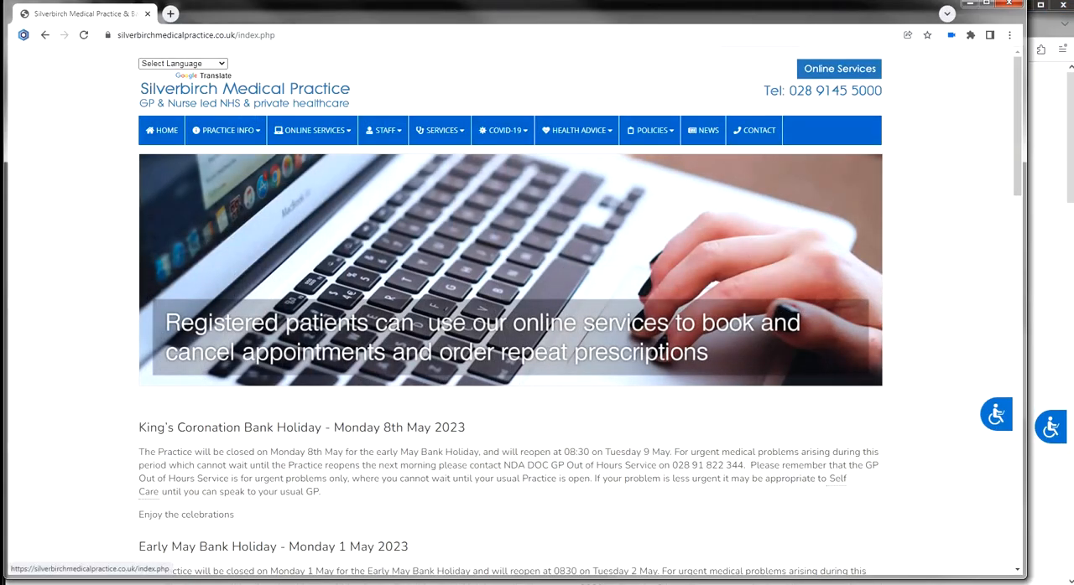
{"action": "left_click", "coordinate": [1006, 4]}
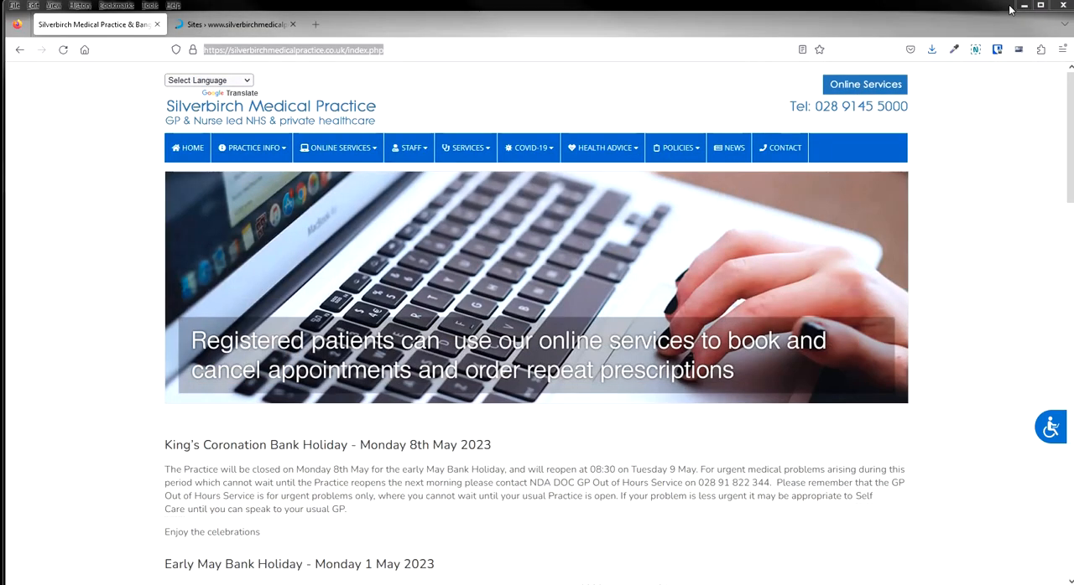
{"action": "left_click", "coordinate": [237, 25]}
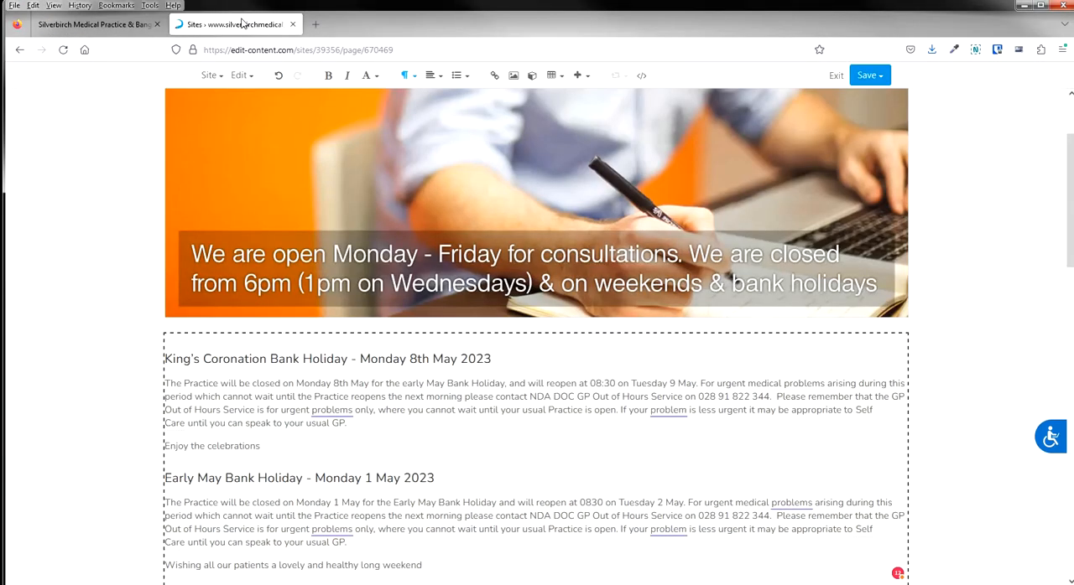
{"action": "scroll", "coordinate": [283, 180], "scroll_direction": "up", "scroll_amount": 3}
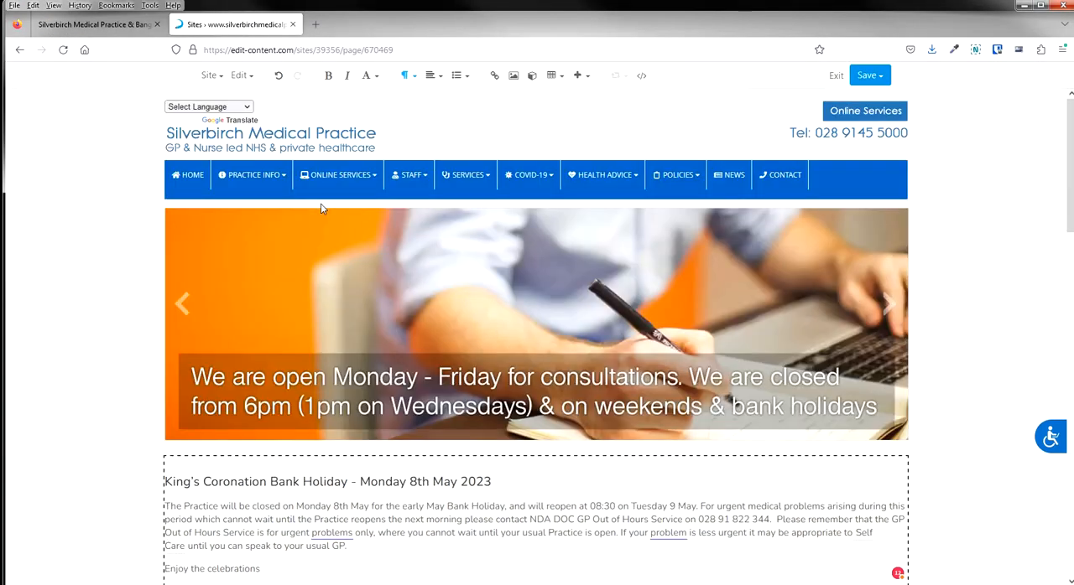
{"action": "left_click", "coordinate": [222, 78]}
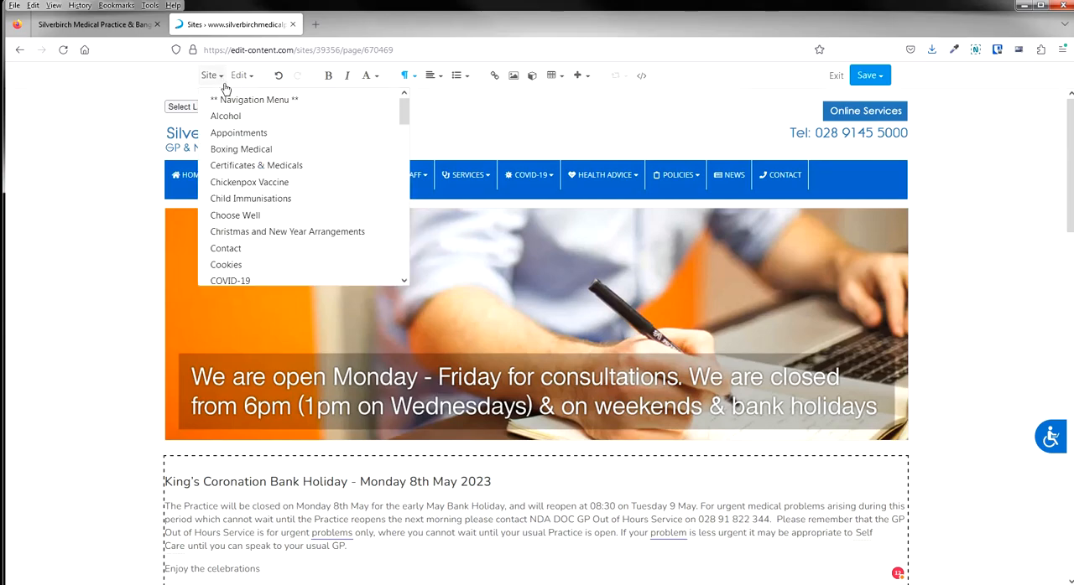
{"action": "scroll", "coordinate": [264, 155], "scroll_direction": "down", "scroll_amount": 10}
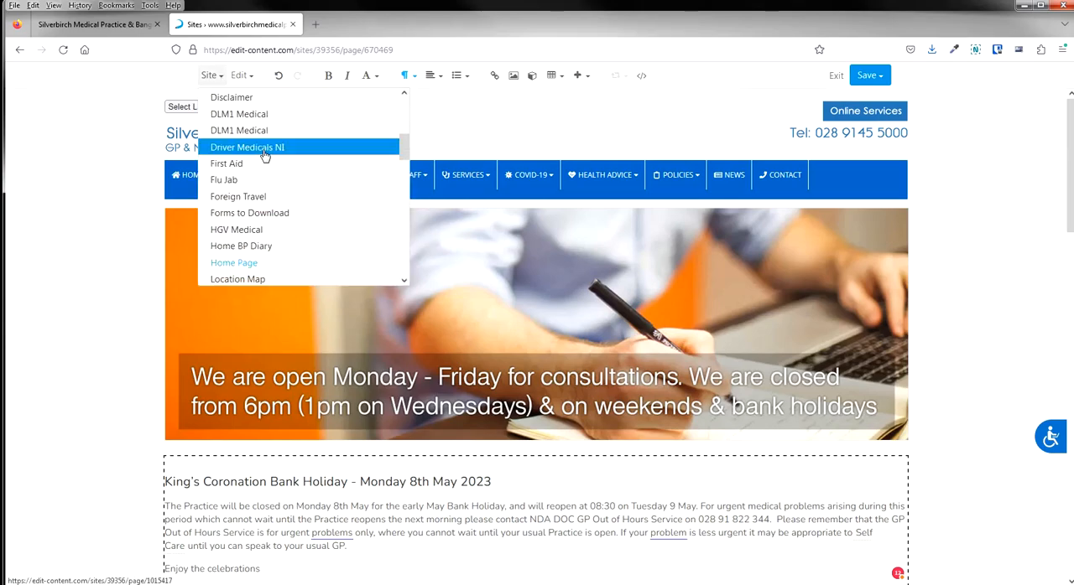
{"action": "scroll", "coordinate": [265, 155], "scroll_direction": "down", "scroll_amount": 10}
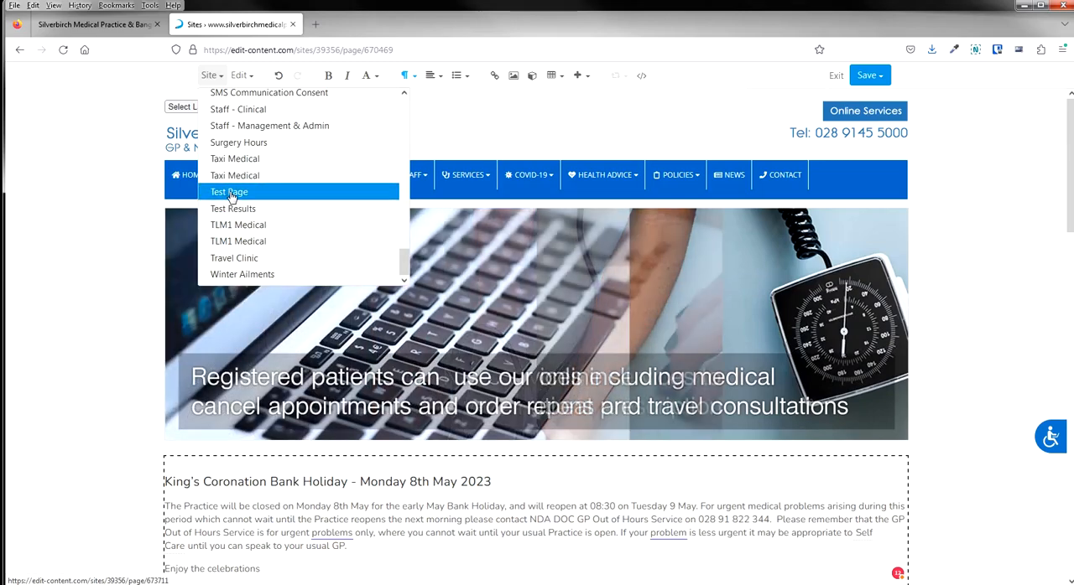
{"action": "left_click", "coordinate": [229, 192]}
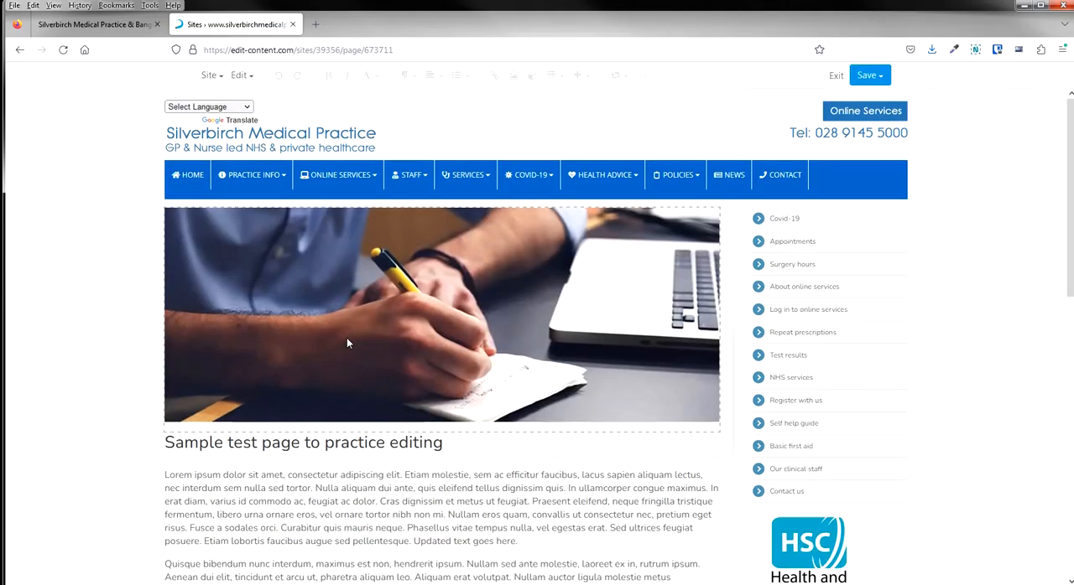
Insert two blank paragraphs after the first paragraph, which ends with "Updated text goes here.".
{"action": "scroll", "coordinate": [347, 337], "scroll_direction": "down", "scroll_amount": 3}
{"action": "scroll", "coordinate": [374, 346], "scroll_direction": "down", "scroll_amount": 1}
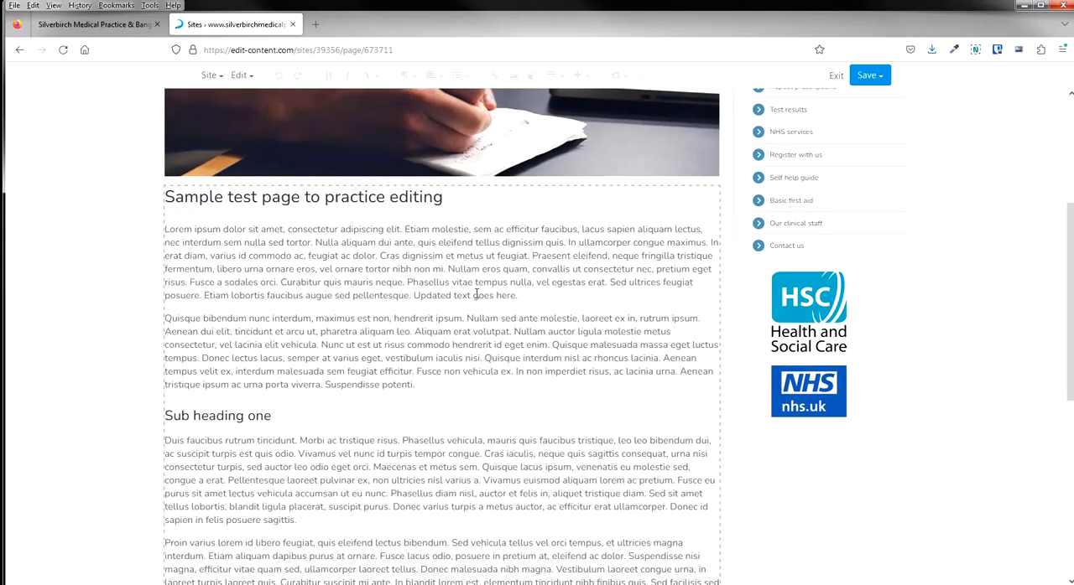
{"action": "left_click", "coordinate": [475, 295]}
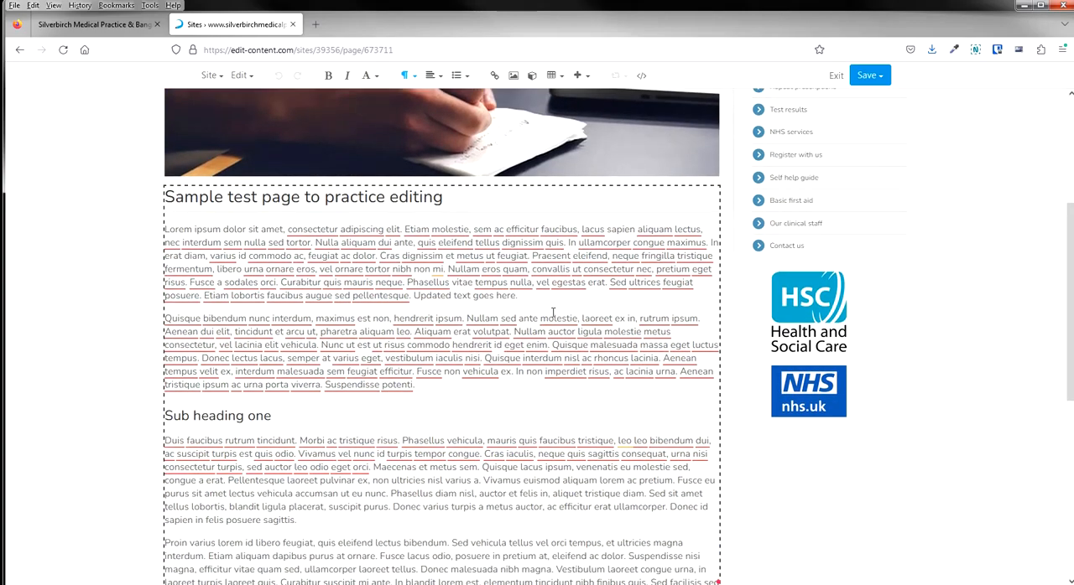
{"action": "key", "text": "Return"}
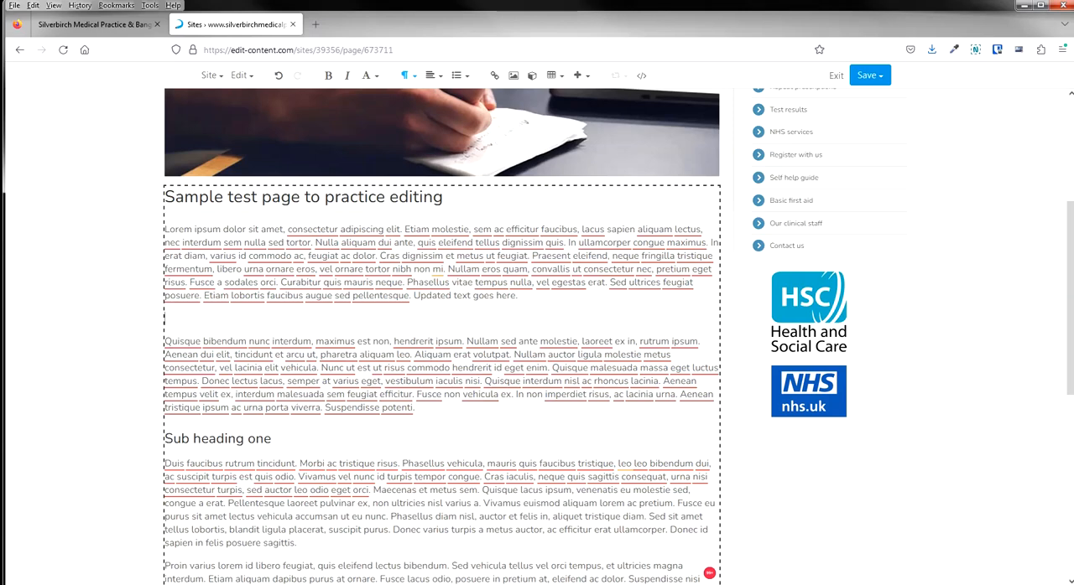
{"action": "left_click", "coordinate": [1036, 584]}
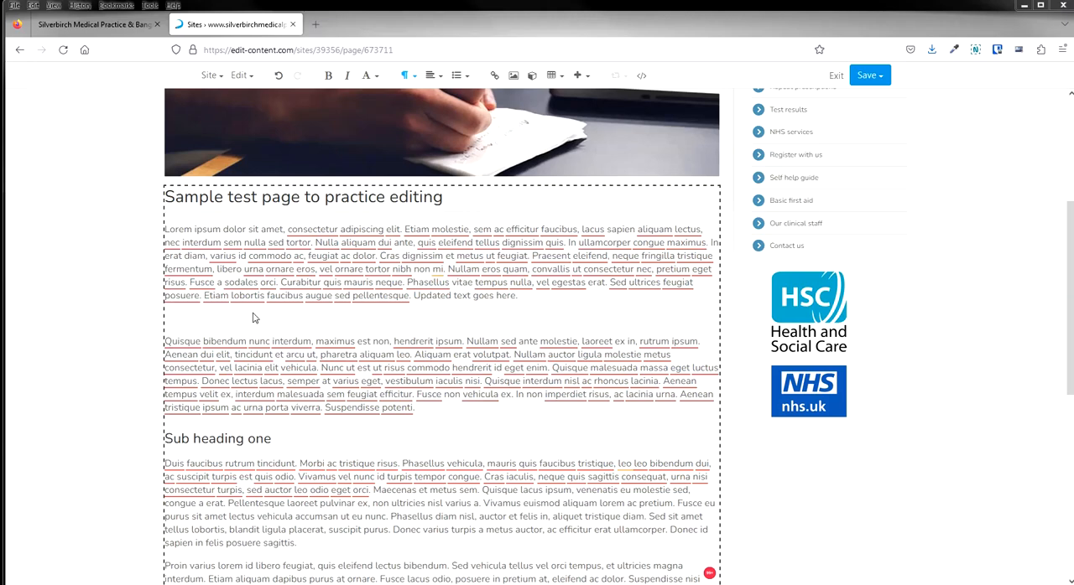
{"action": "left_click", "coordinate": [533, 298]}
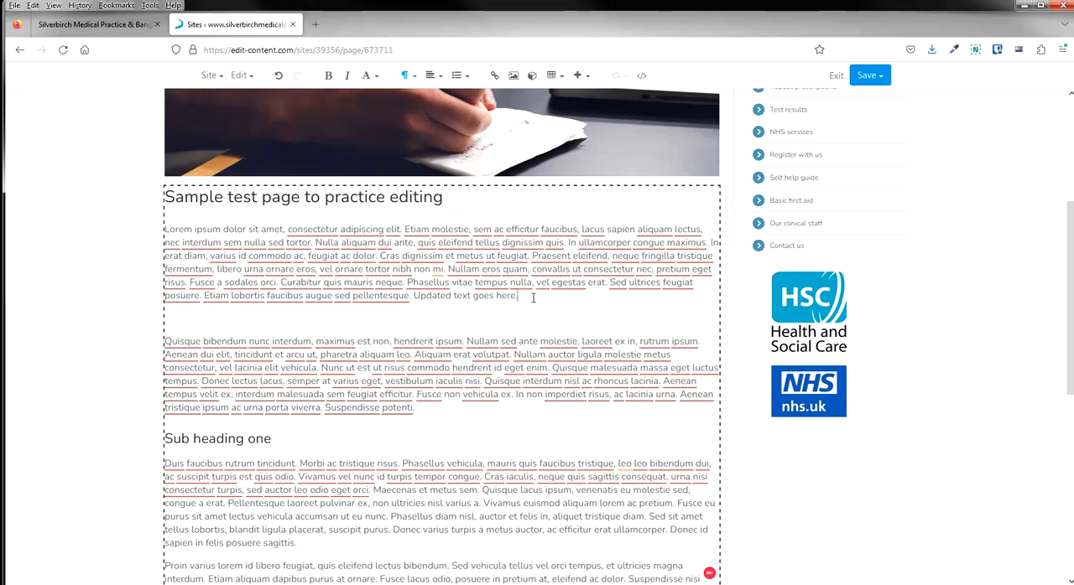
{"action": "key", "text": "Return"}
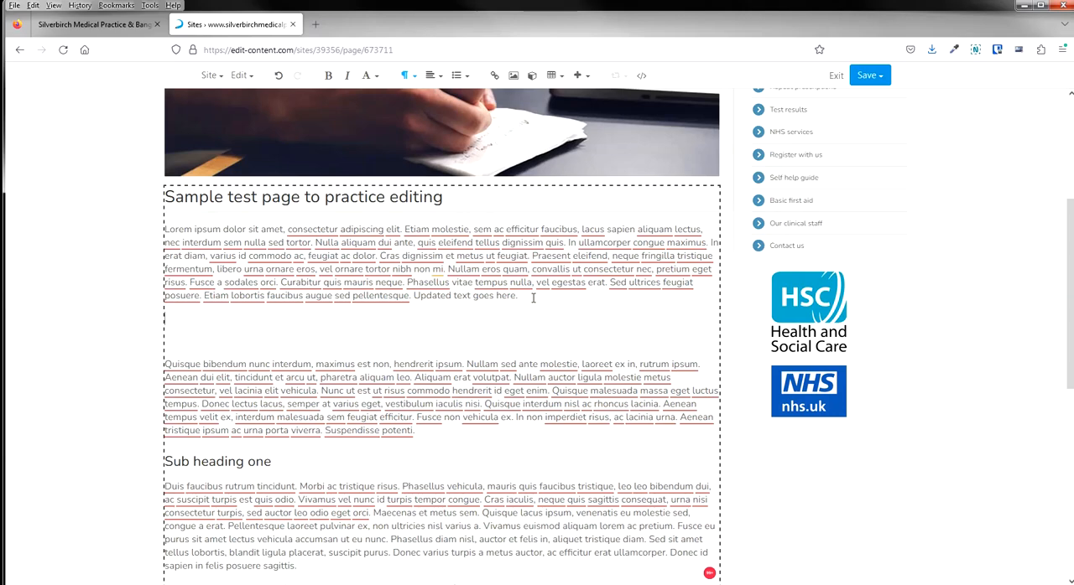
Enter the line "download our covid spring booster clinic timetable (pdf)" in the first blank paragraph.
{"action": "type", "text": "download ou"}
{"action": "type", "text": "r covid spri"}
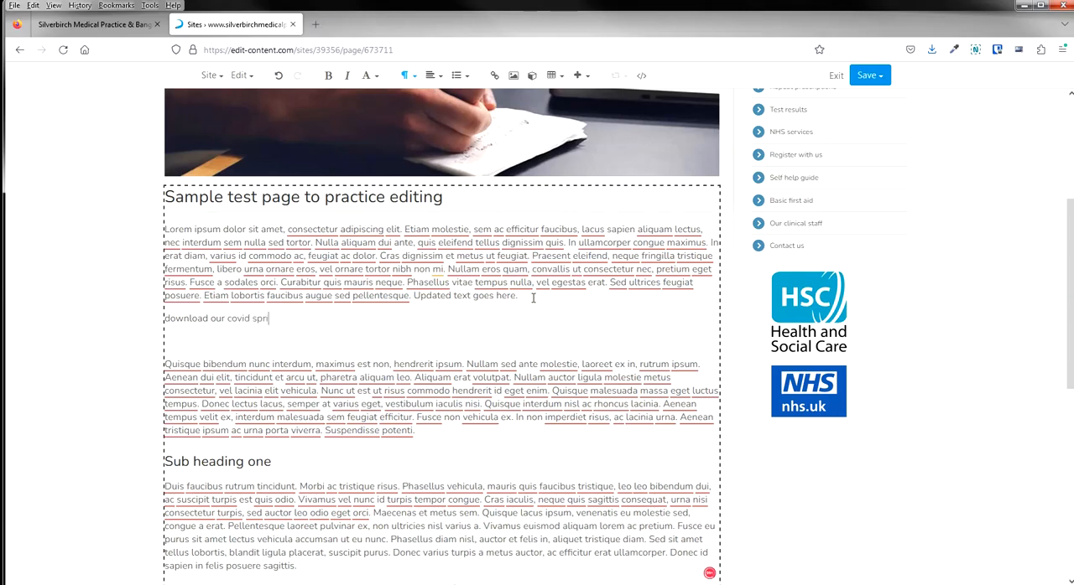
{"action": "type", "text": "ng booster clinic timetable ("}
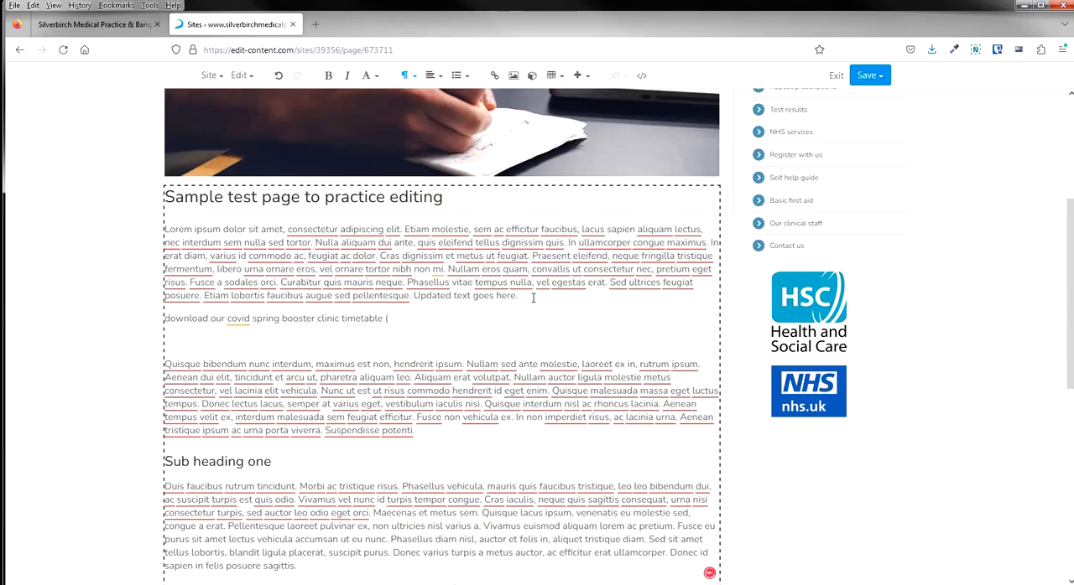
{"action": "type", "text": "pds"}
{"action": "left_click", "coordinate": [404, 319]}
{"action": "left_click", "coordinate": [407, 379]}
Start a link on the whole new timetable line and set it to open in a new window.
{"action": "left_click_drag", "start_coordinate": [407, 319], "coordinate": [165, 319]}
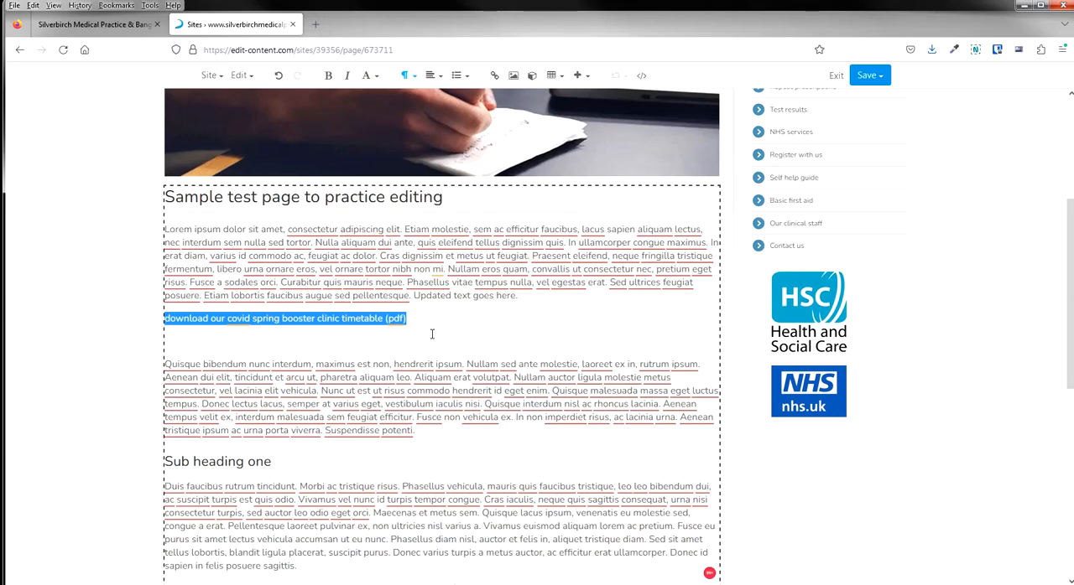
{"action": "left_click", "coordinate": [495, 78]}
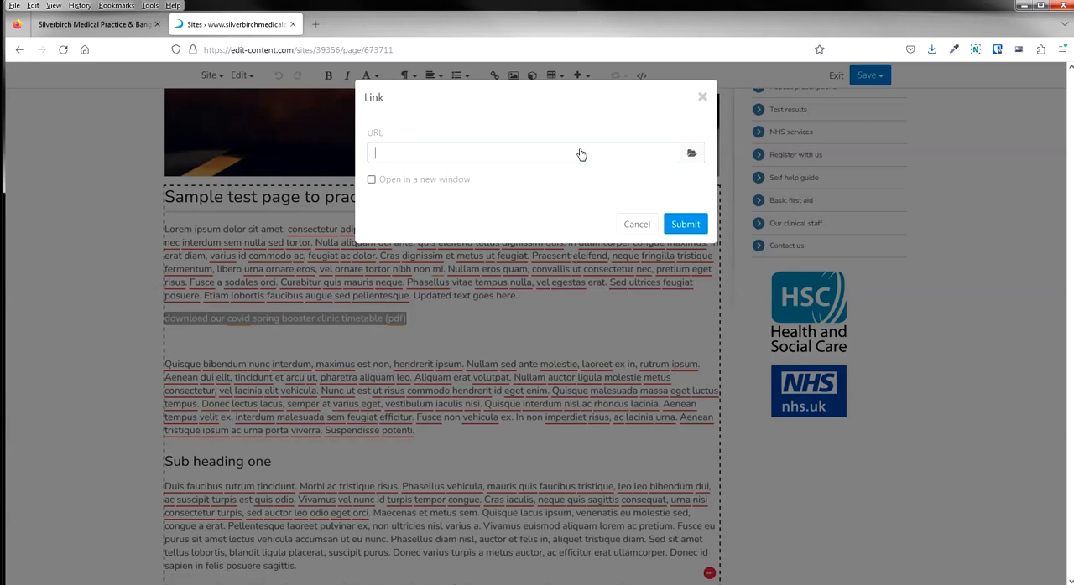
{"action": "left_click", "coordinate": [430, 185]}
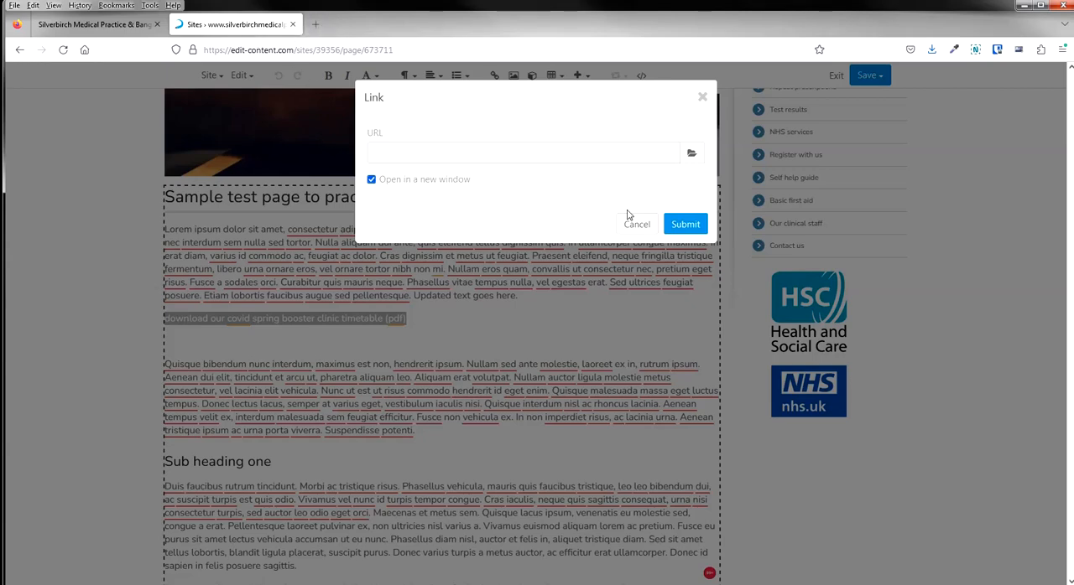
Browse the website's files for the link target and go to the uploads folder.
{"action": "left_click", "coordinate": [692, 155]}
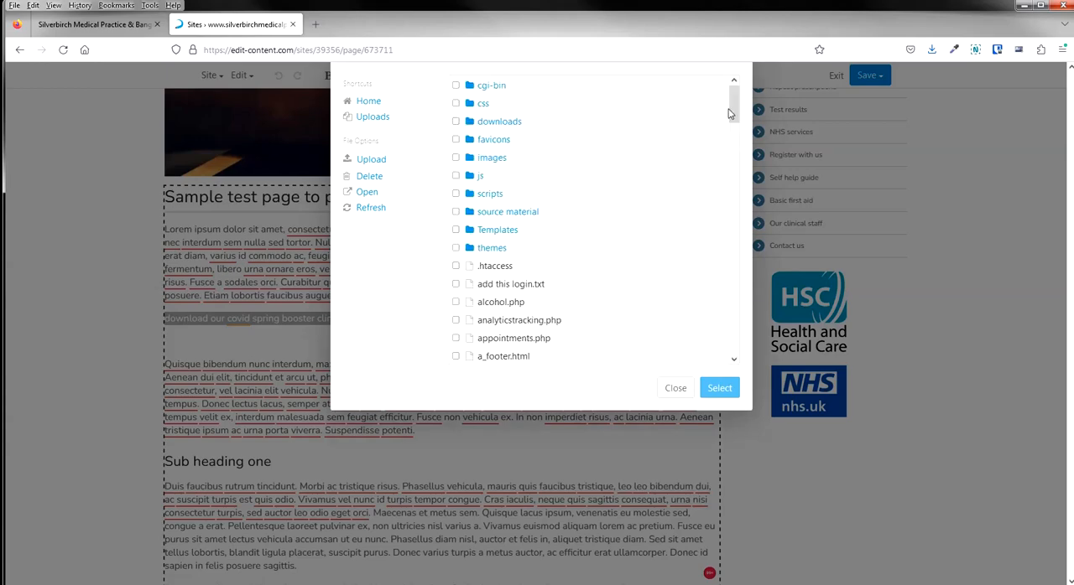
{"action": "left_click_drag", "start_coordinate": [731, 114], "coordinate": [736, 241]}
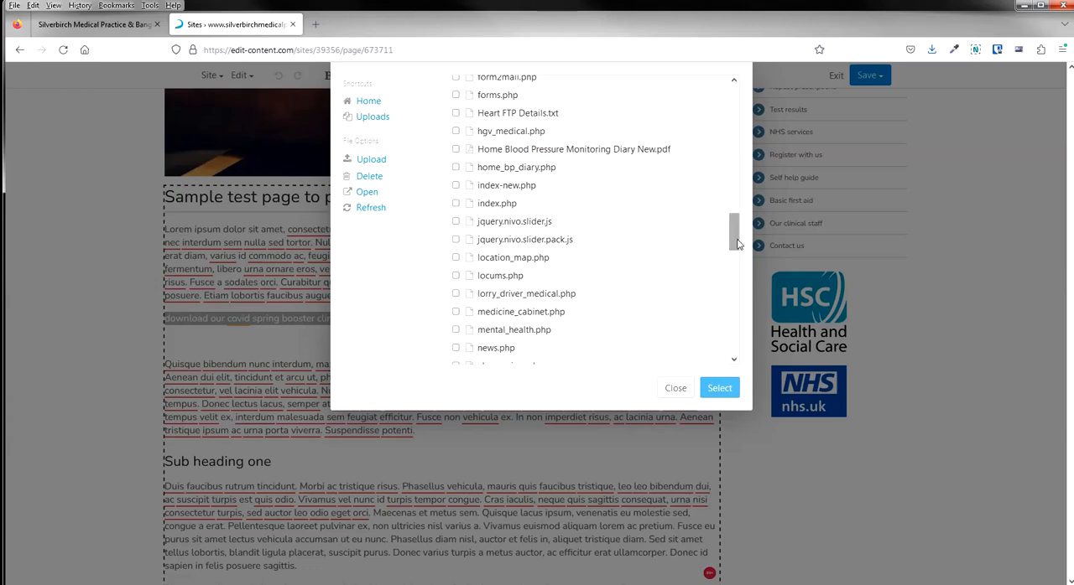
{"action": "left_click_drag", "start_coordinate": [736, 239], "coordinate": [736, 238]}
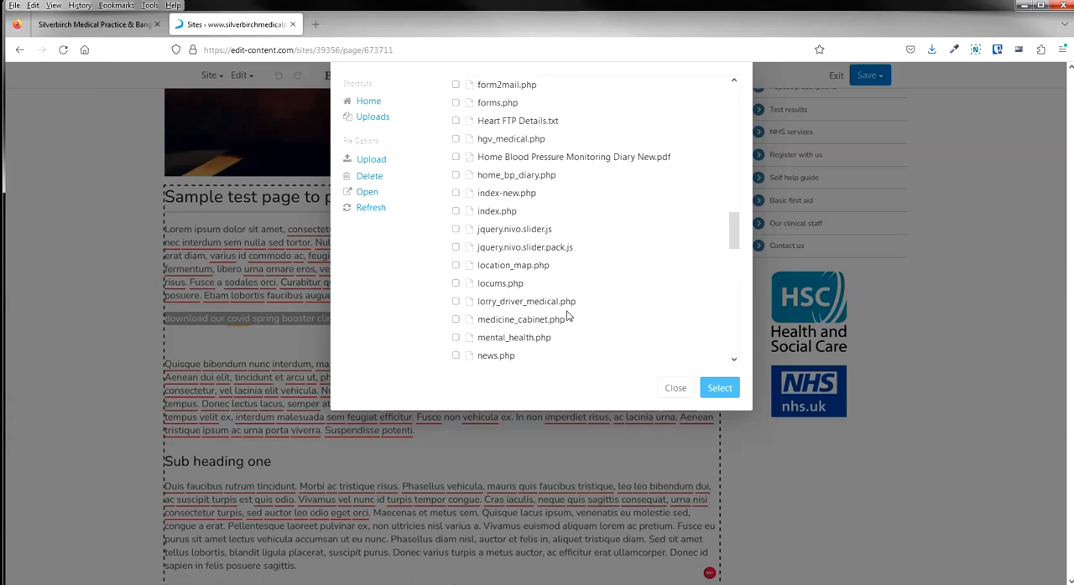
{"action": "left_click_drag", "start_coordinate": [733, 241], "coordinate": [734, 102]}
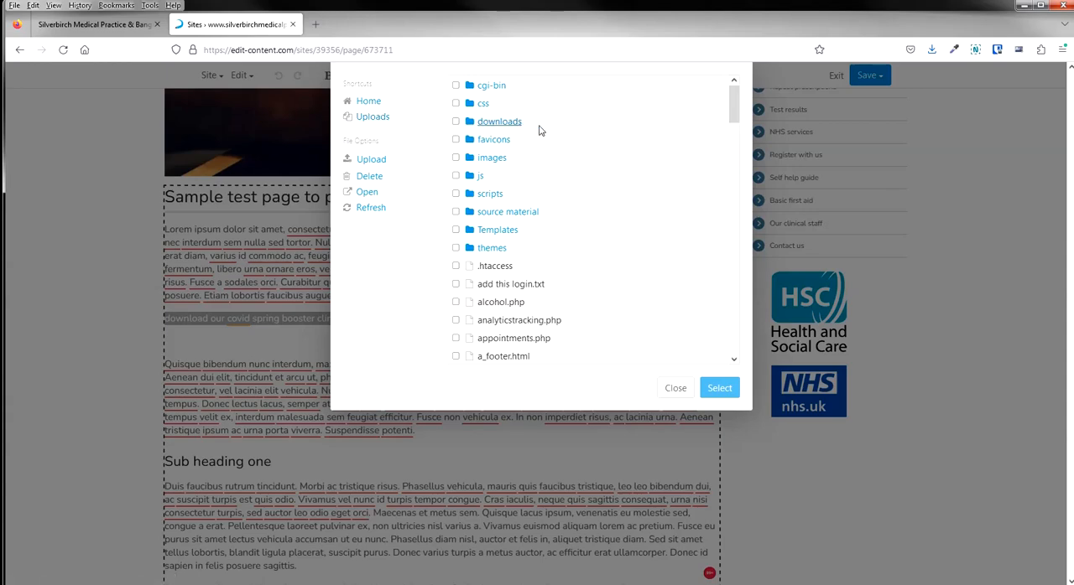
{"action": "left_click", "coordinate": [374, 117]}
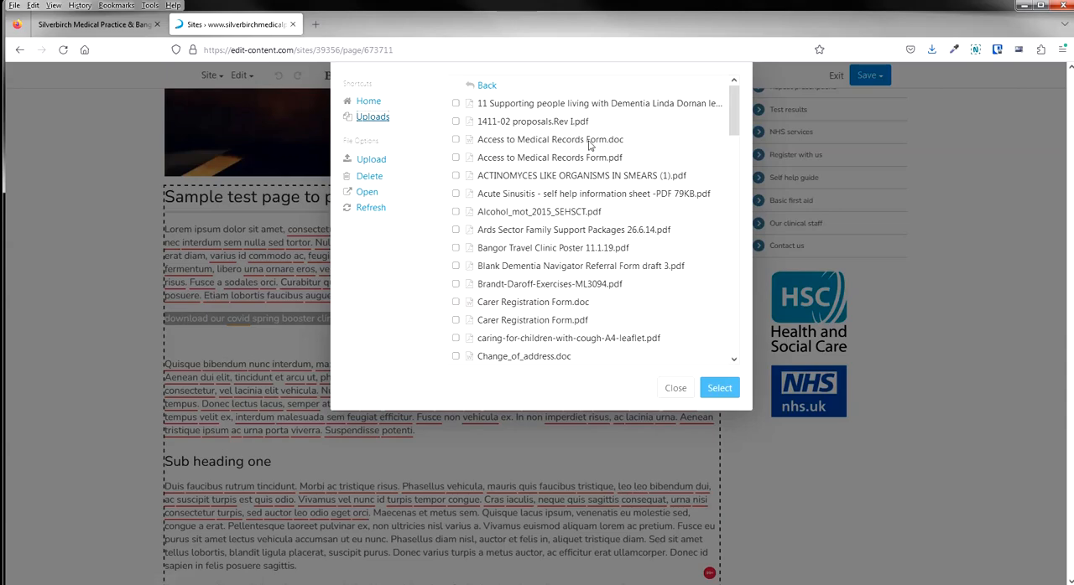
Upload "Silverbirch Medical Practice Covid Vaccination Clinics.pdf" and apply it as the link's target.
{"action": "left_click", "coordinate": [372, 163]}
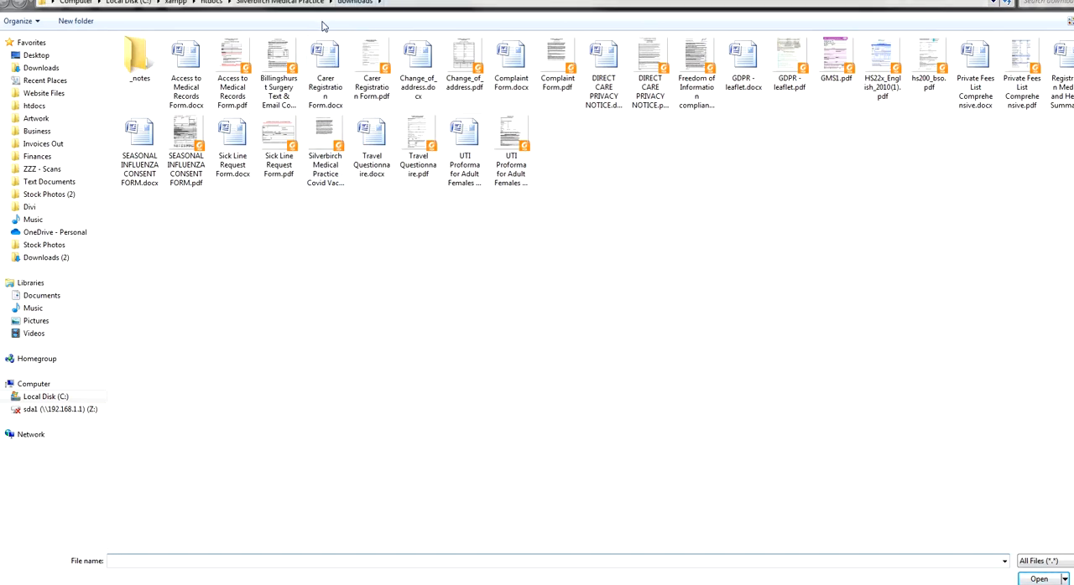
{"action": "left_click", "coordinate": [324, 141]}
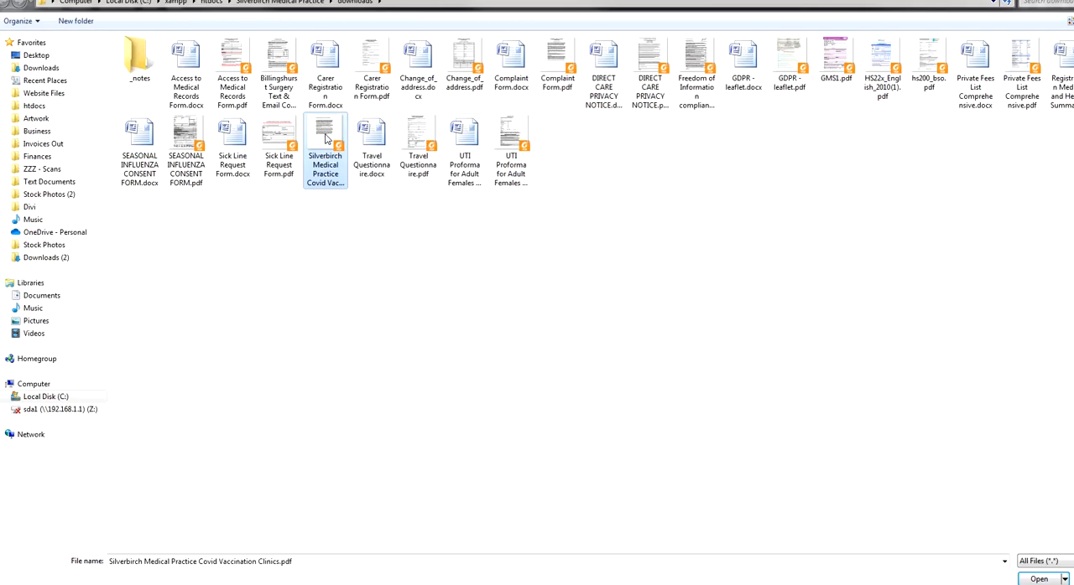
{"action": "double_click", "coordinate": [326, 138]}
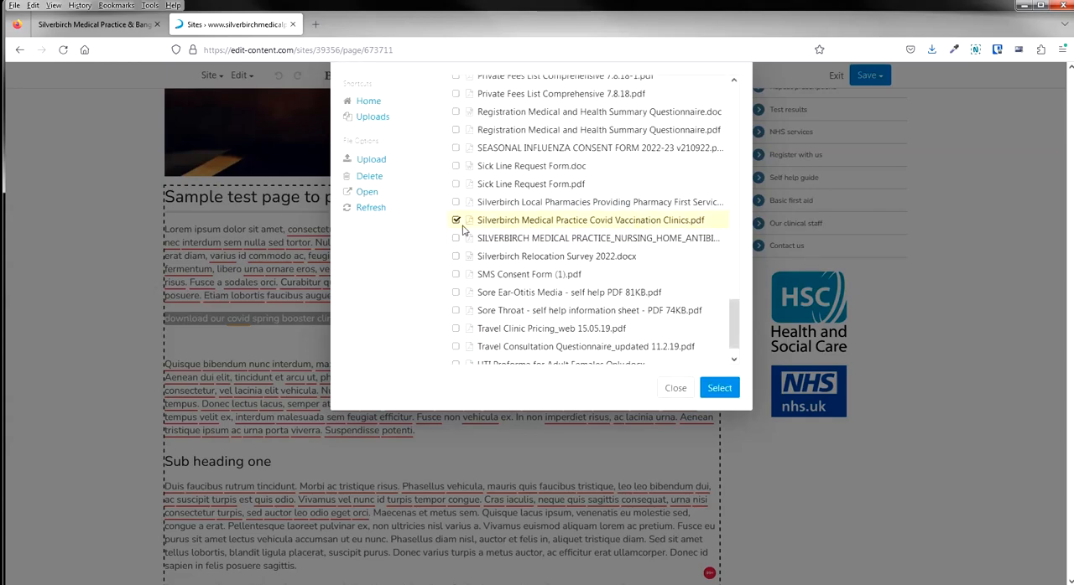
{"action": "left_click", "coordinate": [722, 387]}
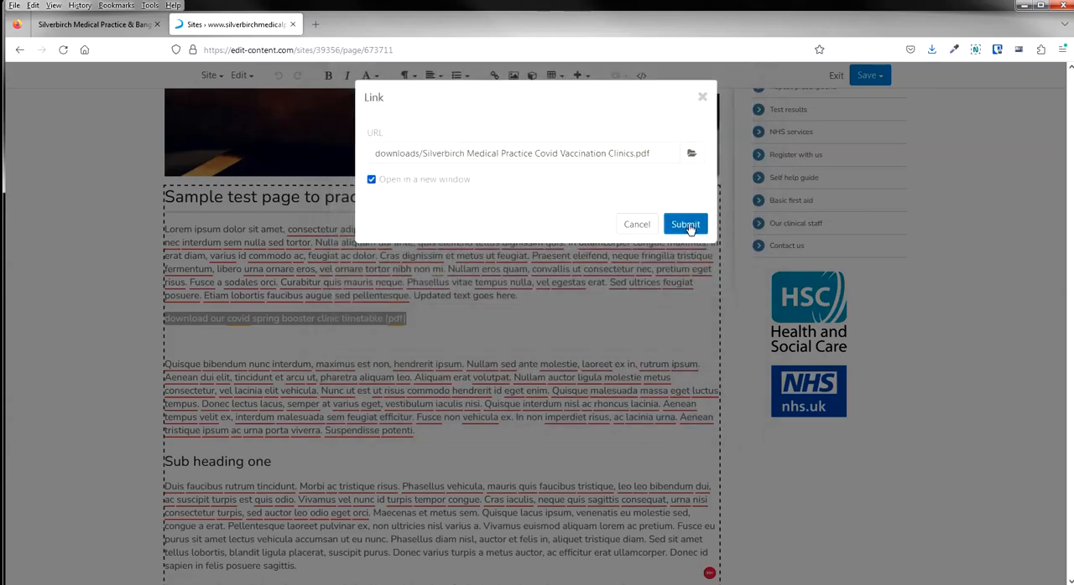
{"action": "left_click", "coordinate": [685, 225]}
Publish the page, then visit the live test page and reload it to check the timetable link.
{"action": "left_click", "coordinate": [874, 78]}
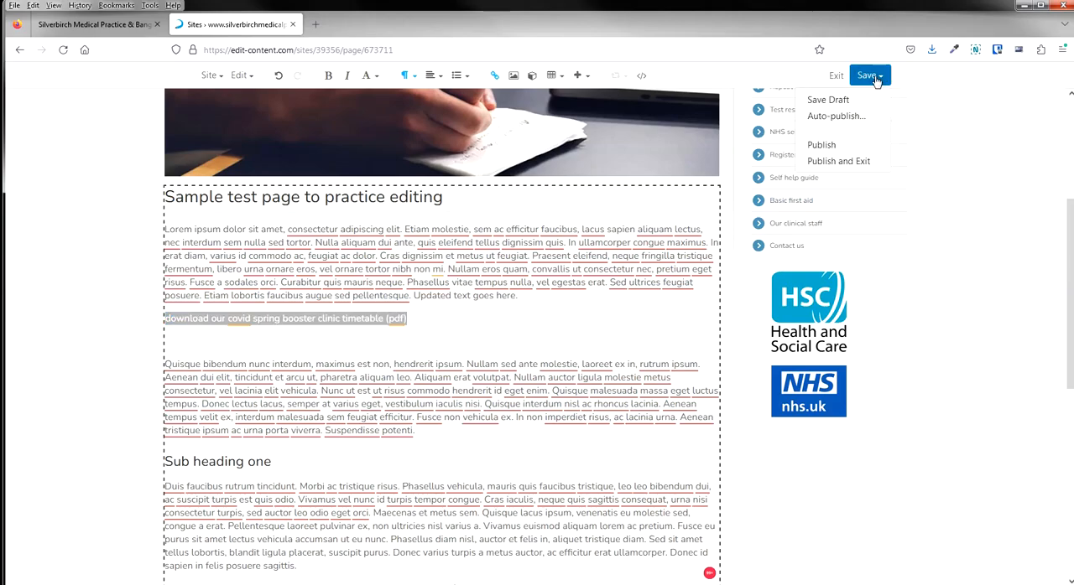
{"action": "left_click", "coordinate": [839, 146]}
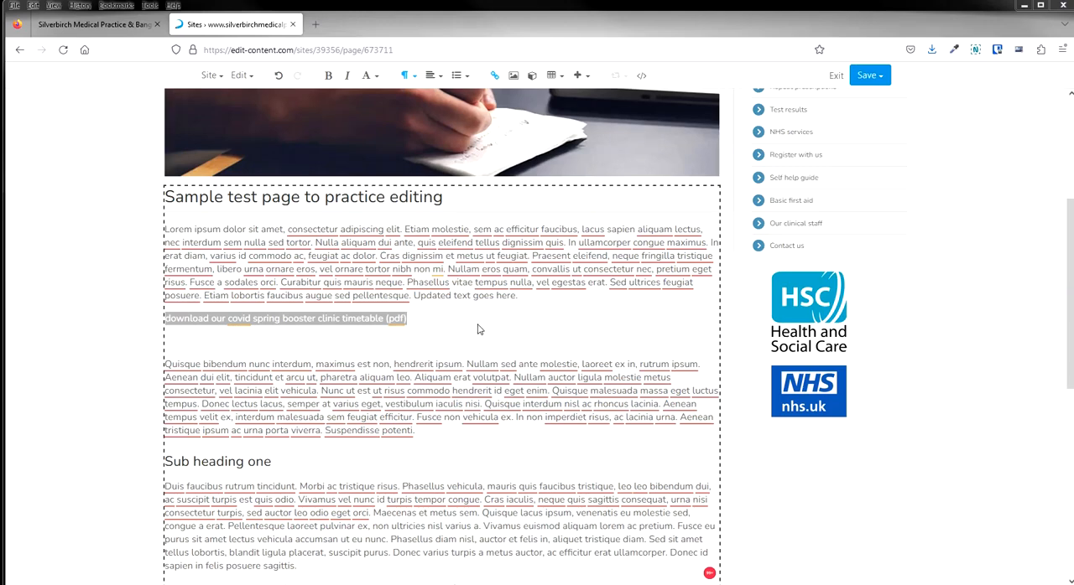
{"action": "left_click", "coordinate": [250, 78]}
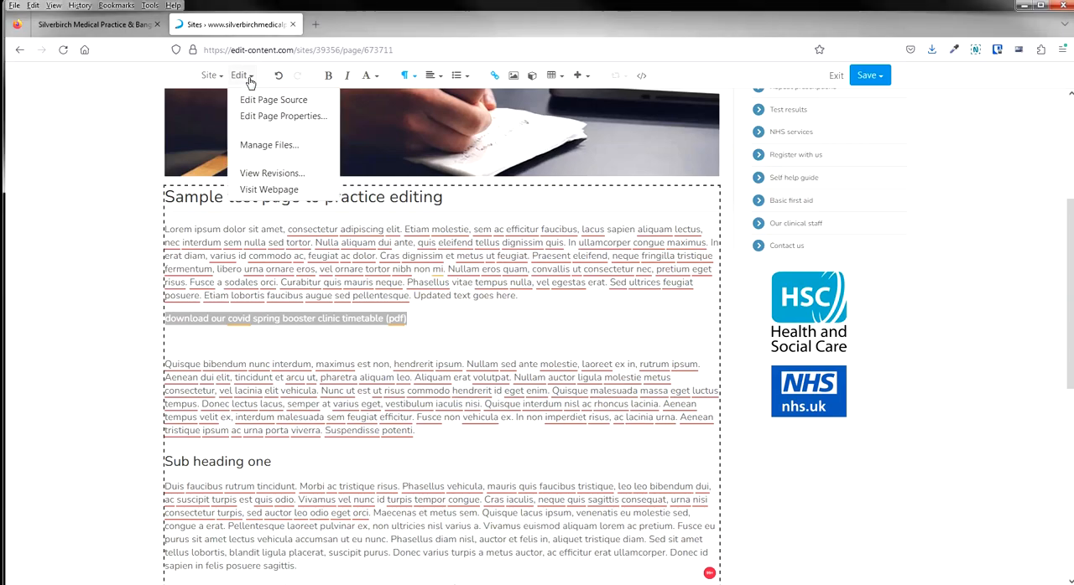
{"action": "left_click", "coordinate": [284, 192]}
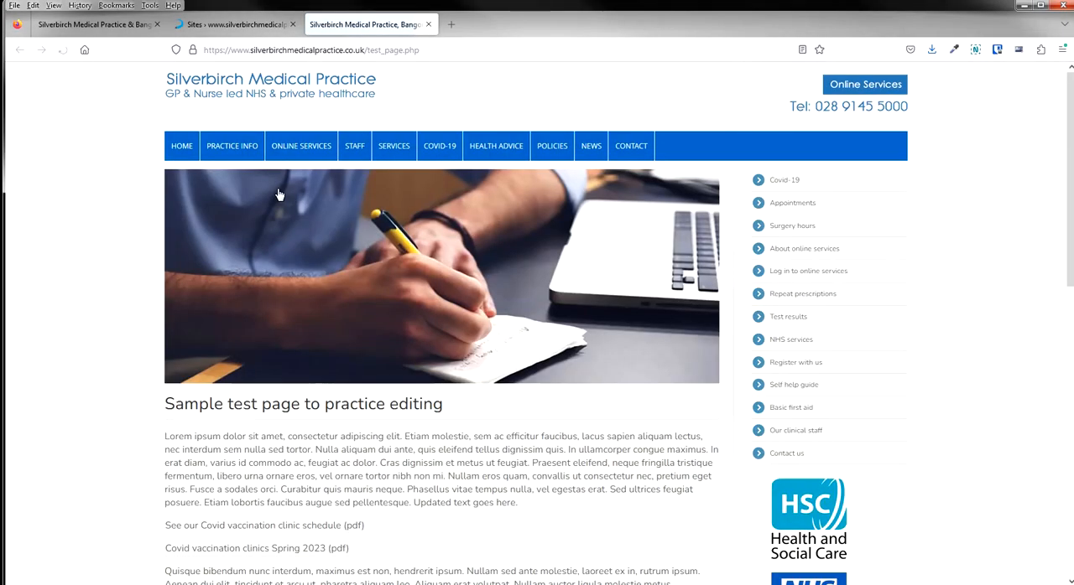
{"action": "scroll", "coordinate": [363, 317], "scroll_direction": "down", "scroll_amount": 3}
{"action": "scroll", "coordinate": [363, 316], "scroll_direction": "up", "scroll_amount": 2}
{"action": "scroll", "coordinate": [364, 315], "scroll_direction": "up", "scroll_amount": 1}
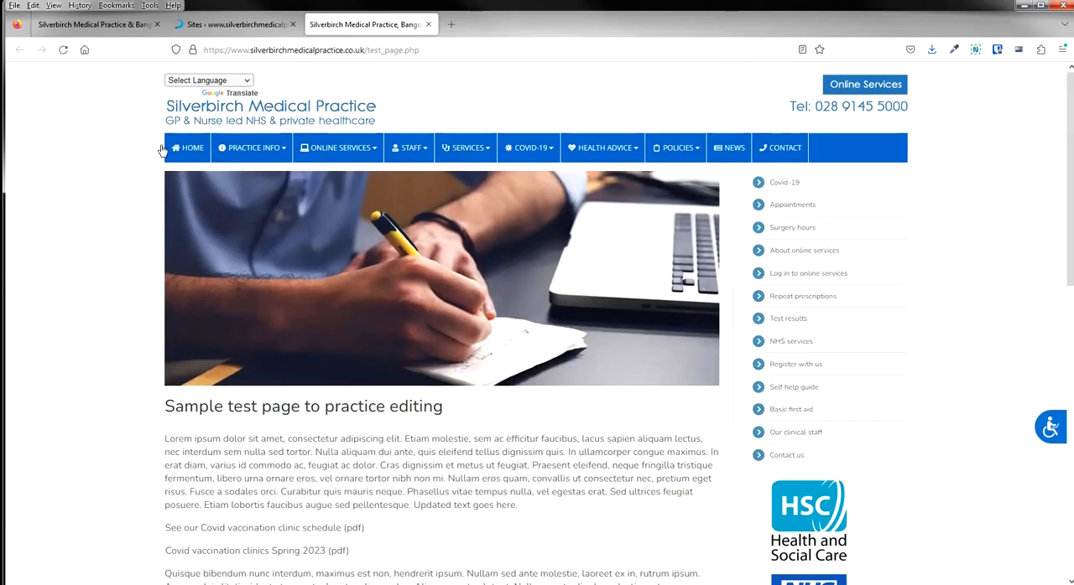
{"action": "left_click", "coordinate": [63, 50]}
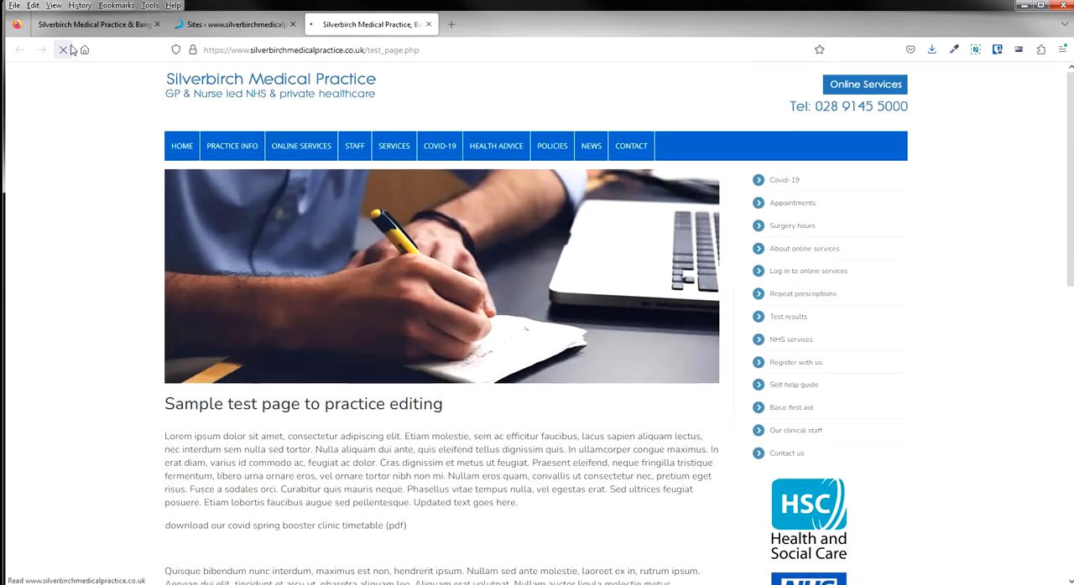
{"action": "scroll", "coordinate": [460, 297], "scroll_direction": "down", "scroll_amount": 3}
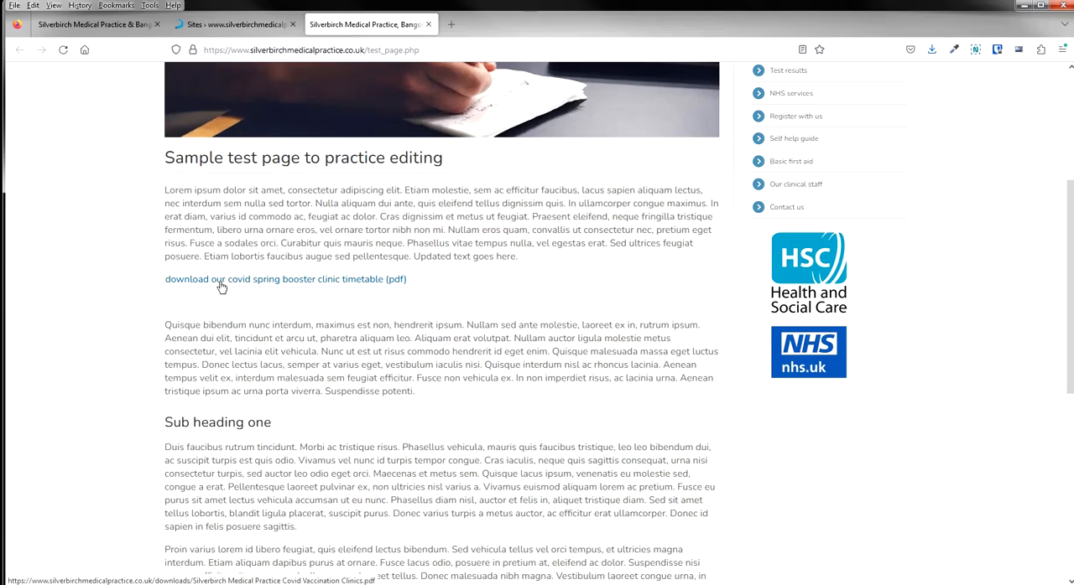
Open the live page's timetable link, look through the Covid vaccination clinics PDF, and close the PDF and the live page.
{"action": "left_click", "coordinate": [300, 289]}
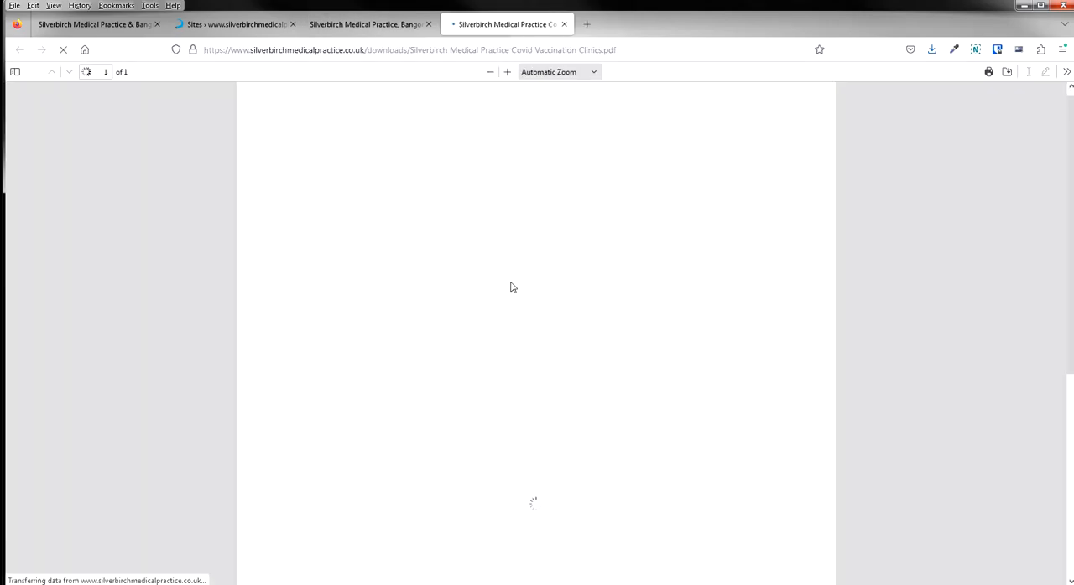
{"action": "scroll", "coordinate": [668, 269], "scroll_direction": "down", "scroll_amount": 2}
{"action": "scroll", "coordinate": [668, 269], "scroll_direction": "down", "scroll_amount": 2}
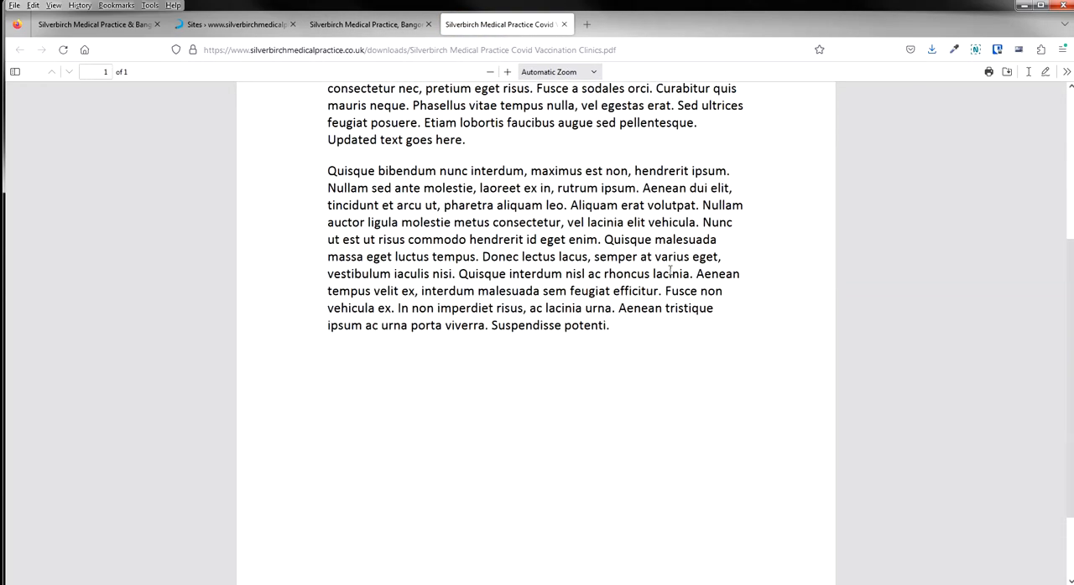
{"action": "scroll", "coordinate": [588, 218], "scroll_direction": "up", "scroll_amount": 3}
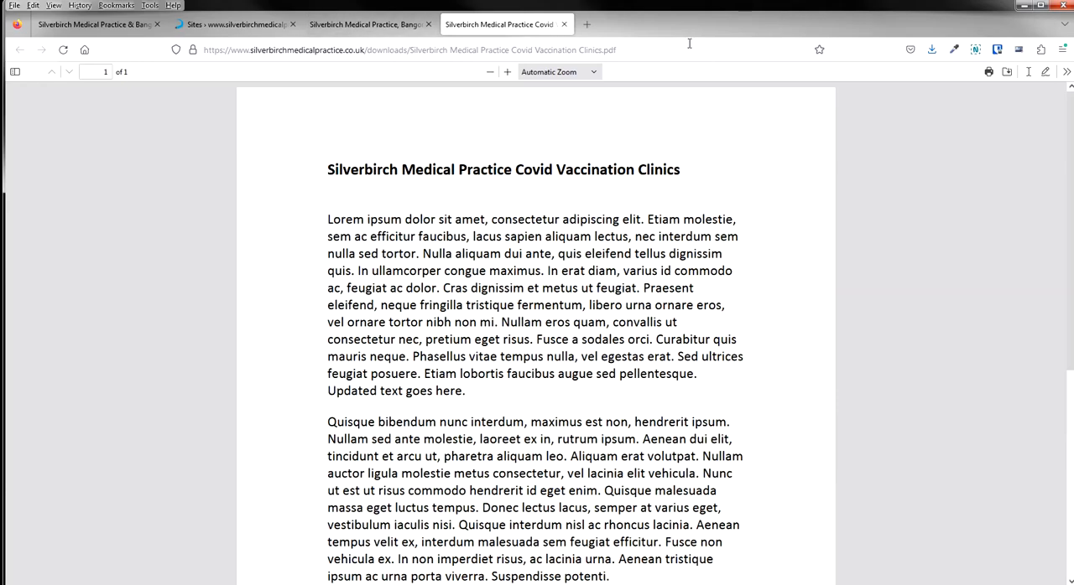
{"action": "left_click", "coordinate": [564, 24]}
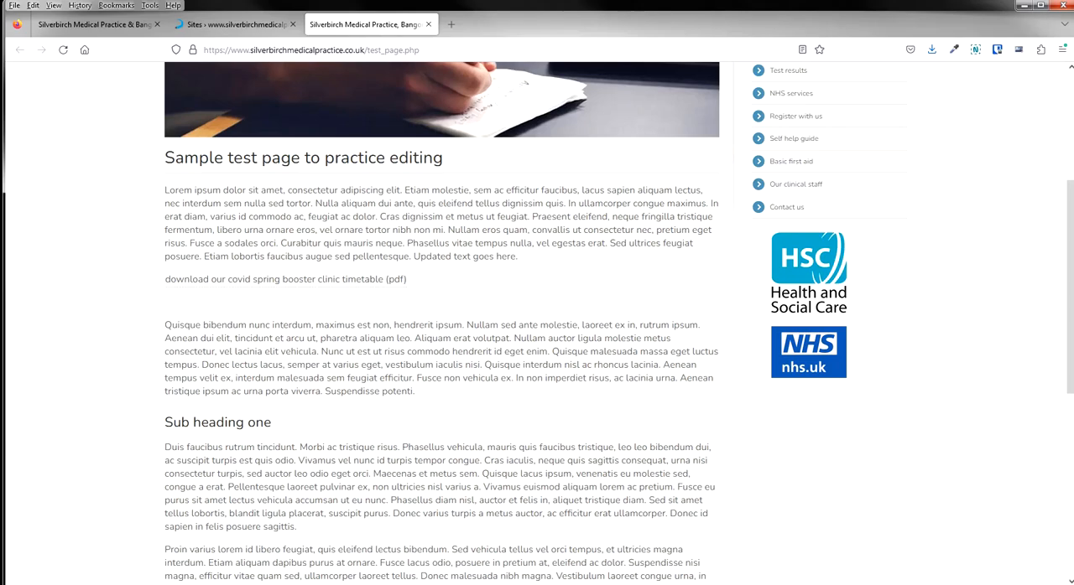
{"action": "left_click", "coordinate": [428, 24]}
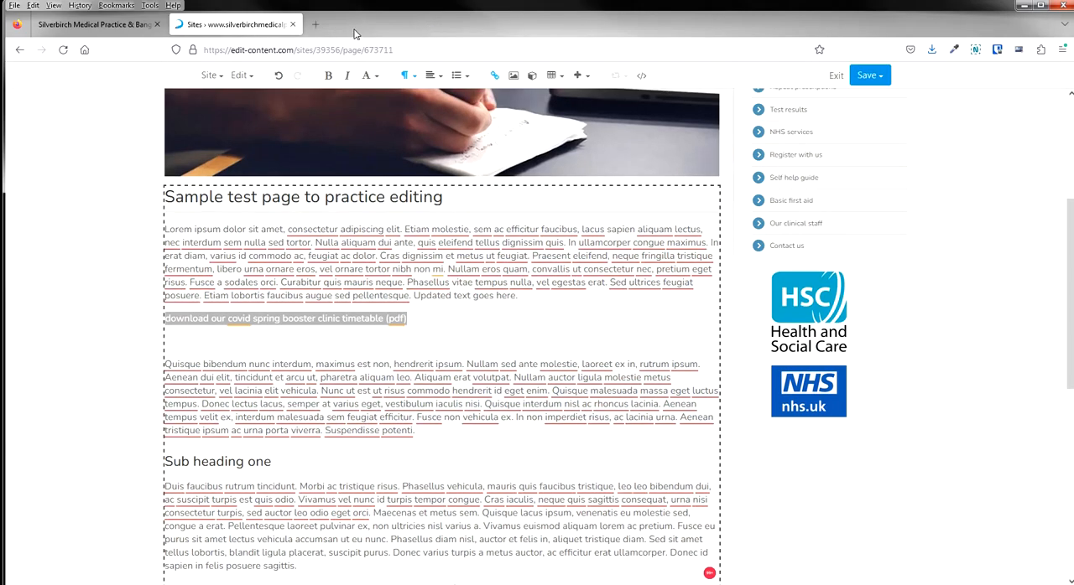
Add a new line below the timetable link reading "more info on our spring booster clinic is available in this pdf file".
{"action": "left_click", "coordinate": [430, 319]}
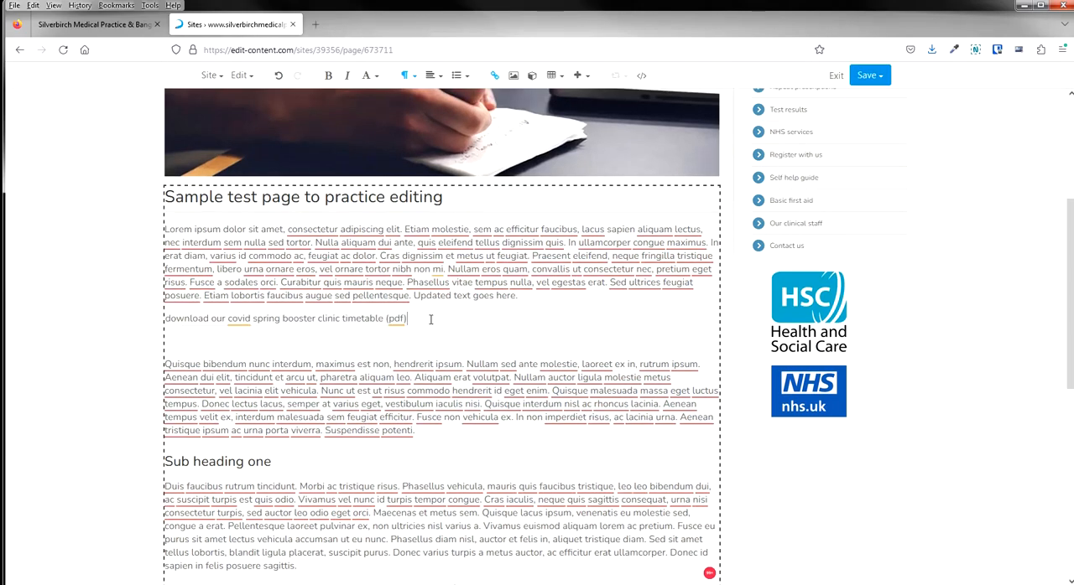
{"action": "key", "text": "Return"}
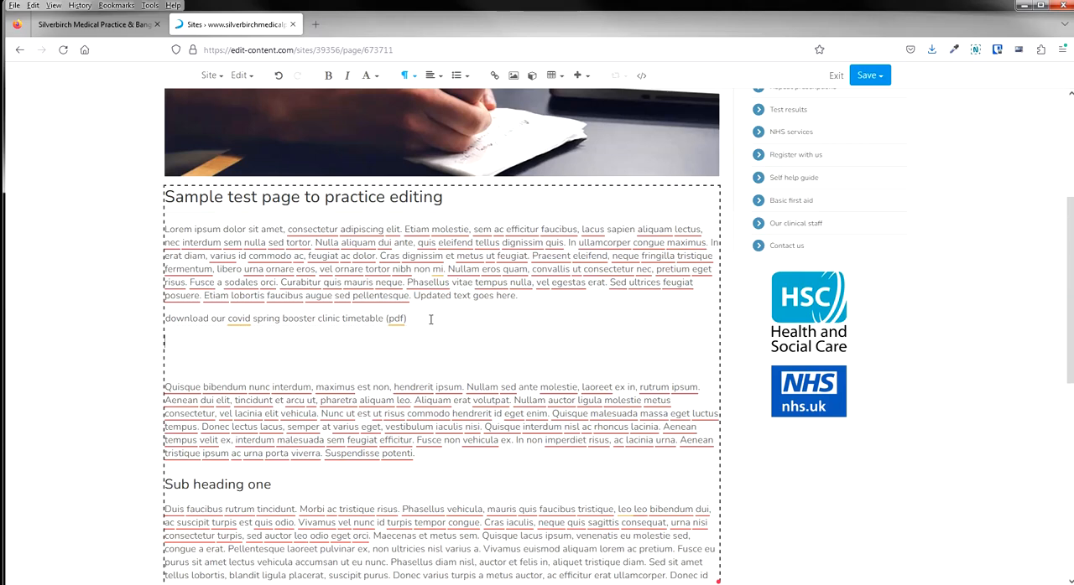
{"action": "type", "text": "more info on our spring boost"}
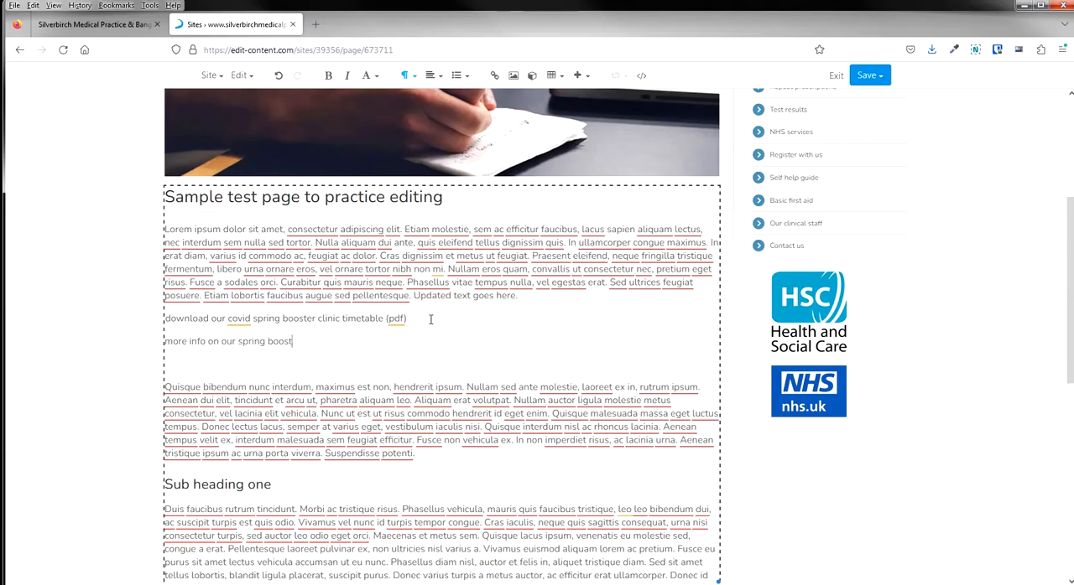
{"action": "type", "text": "er clinic is available in this pd"}
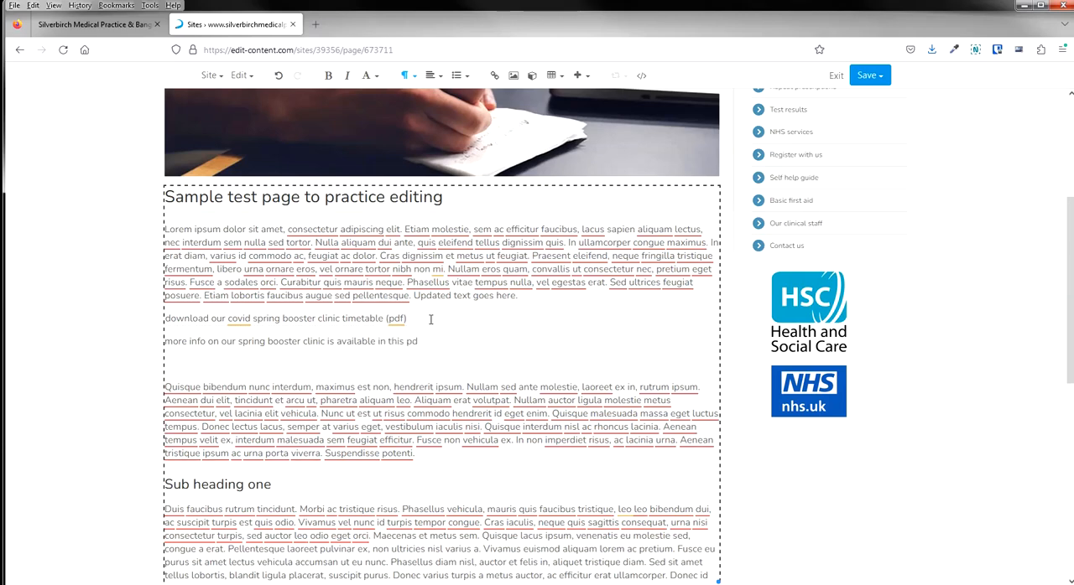
{"action": "type", "text": "f file"}
Remove the empty line between the new spring booster sentence and the following paragraph.
{"action": "left_click", "coordinate": [209, 343]}
{"action": "left_click_drag", "start_coordinate": [442, 343], "coordinate": [189, 343]}
{"action": "left_click", "coordinate": [175, 365]}
{"action": "key", "text": "BackSpace"}
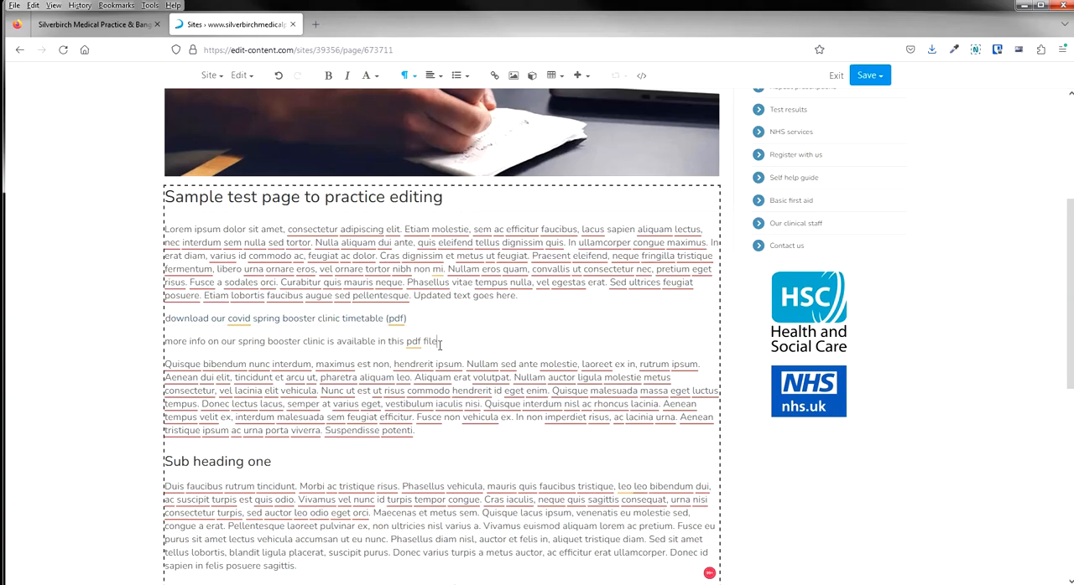
Start a link on the whole spring booster info sentence and set it to open in a new window.
{"action": "left_click_drag", "start_coordinate": [439, 345], "coordinate": [166, 353]}
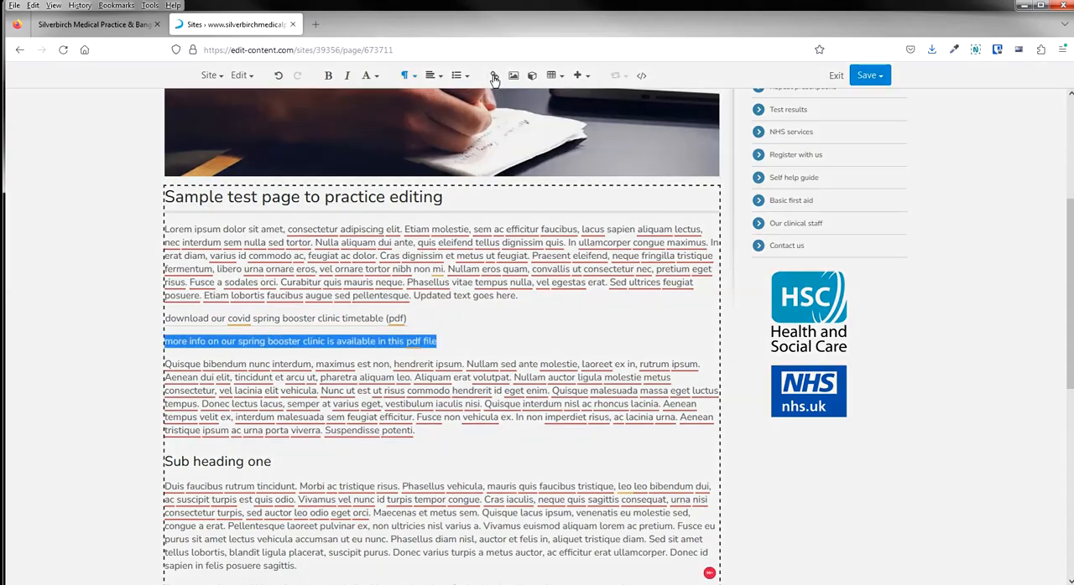
{"action": "left_click", "coordinate": [494, 76]}
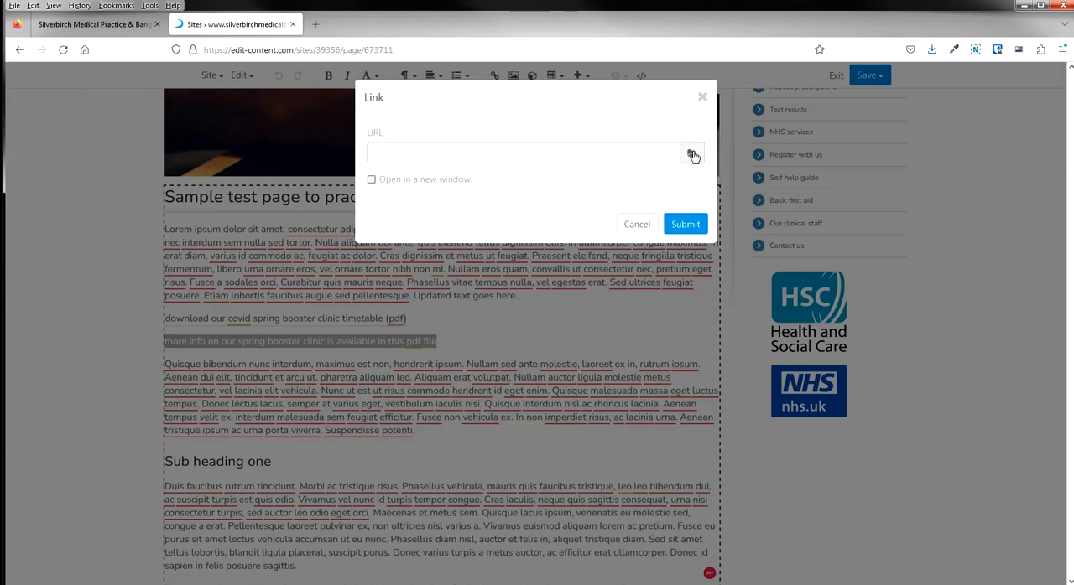
{"action": "left_click", "coordinate": [383, 184]}
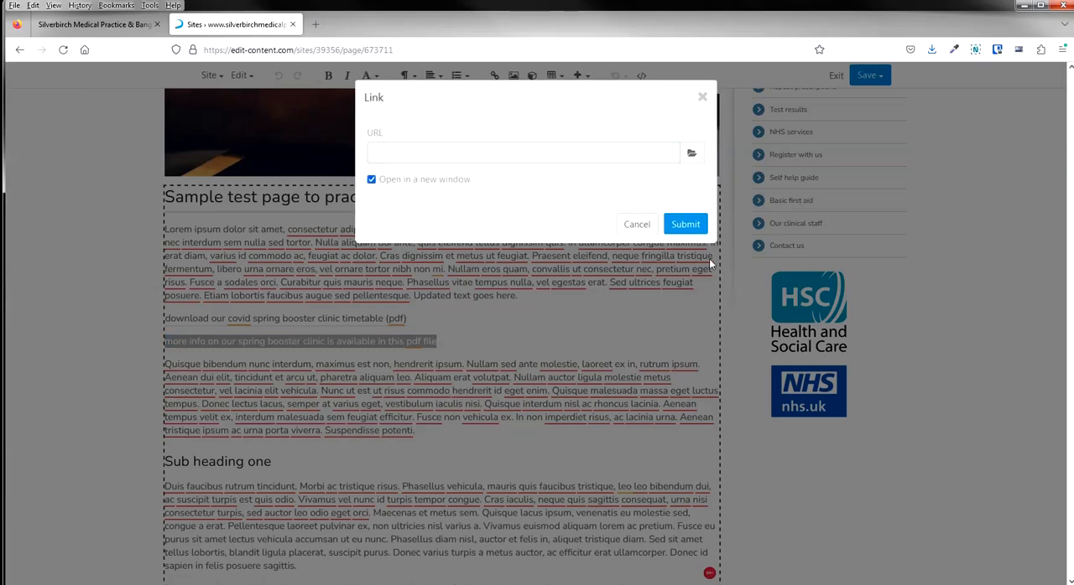
Browse the website's files for the sentence link's target and go to the downloads folder.
{"action": "left_click", "coordinate": [693, 155]}
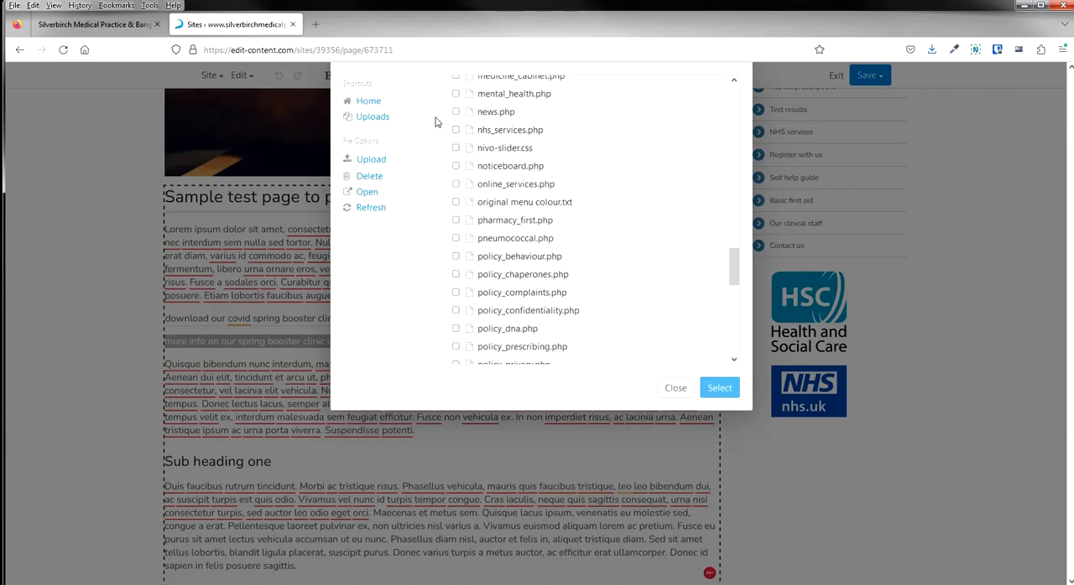
{"action": "scroll", "coordinate": [570, 233], "scroll_direction": "up", "scroll_amount": 4}
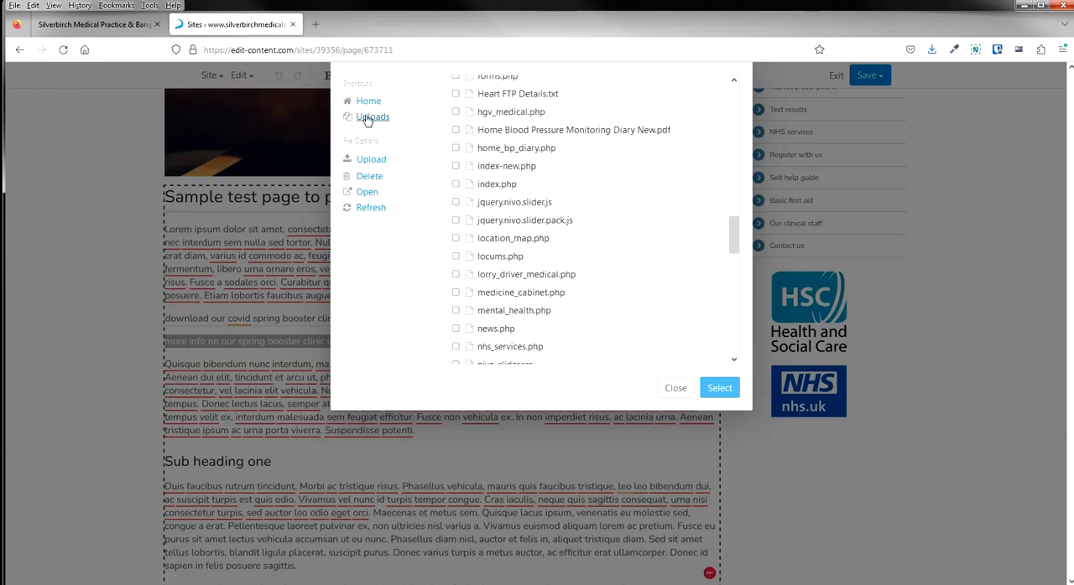
{"action": "scroll", "coordinate": [734, 191], "scroll_direction": "up", "scroll_amount": 2}
{"action": "scroll", "coordinate": [734, 191], "scroll_direction": "up", "scroll_amount": 15}
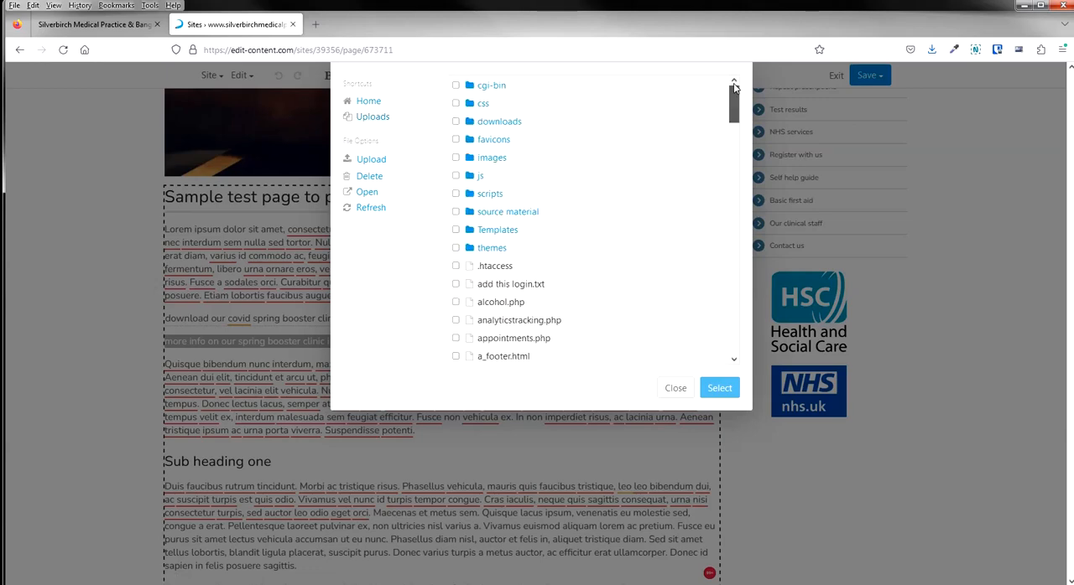
{"action": "left_click", "coordinate": [509, 123]}
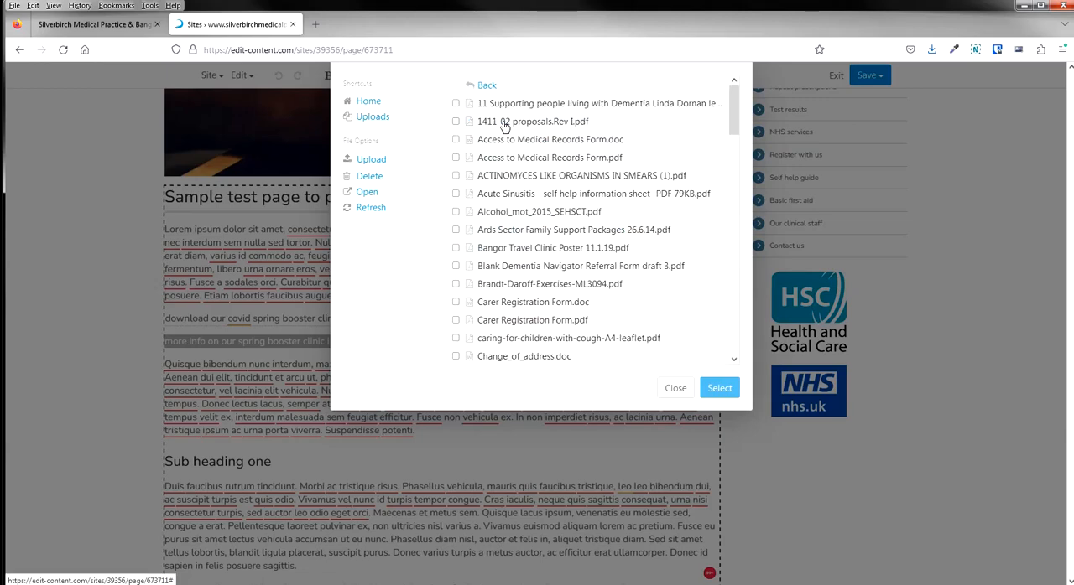
Upload the Silverbirch Medical Practice Covid Vaccination Clinics PDF to the folder and apply the uploaded copy as the sentence's link target.
{"action": "left_click", "coordinate": [373, 161]}
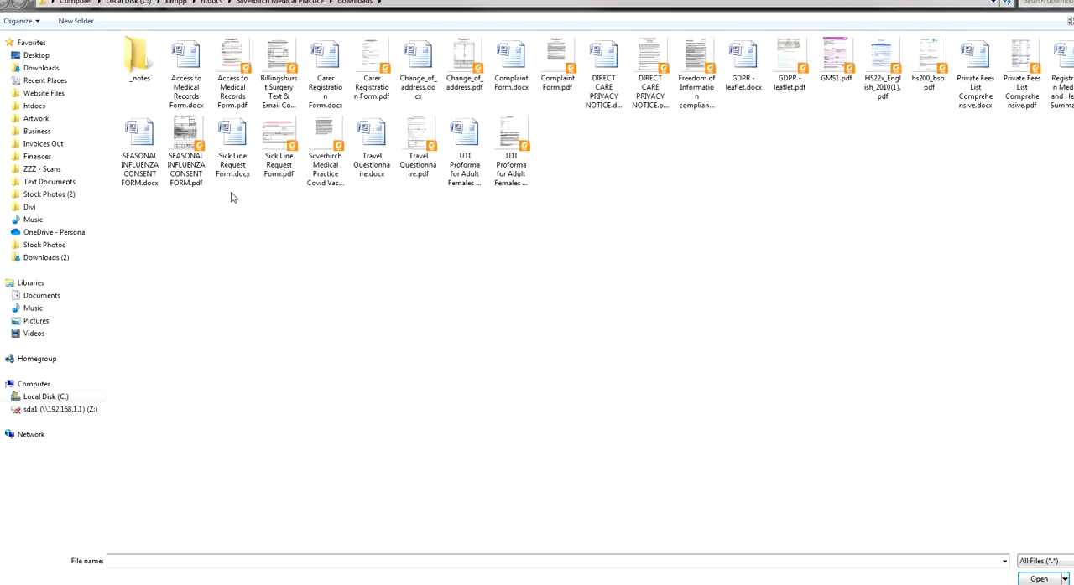
{"action": "double_click", "coordinate": [324, 137]}
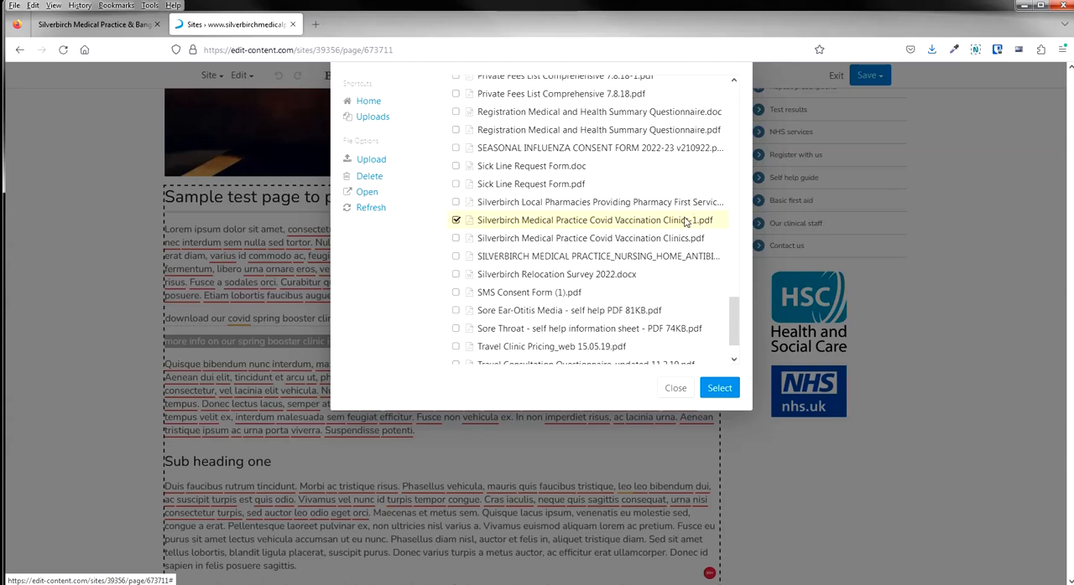
{"action": "left_click", "coordinate": [717, 390]}
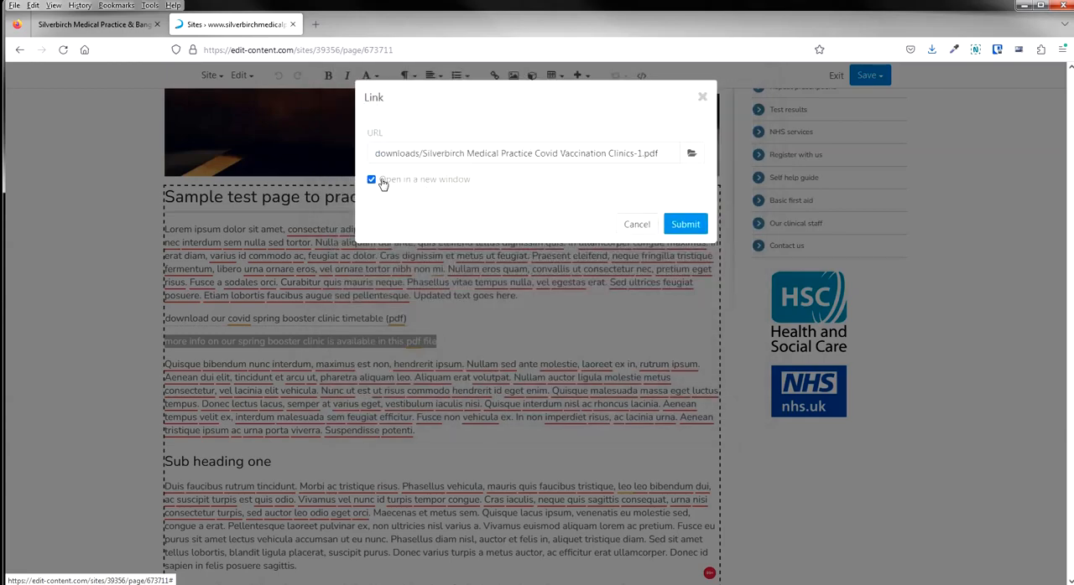
{"action": "left_click", "coordinate": [685, 225]}
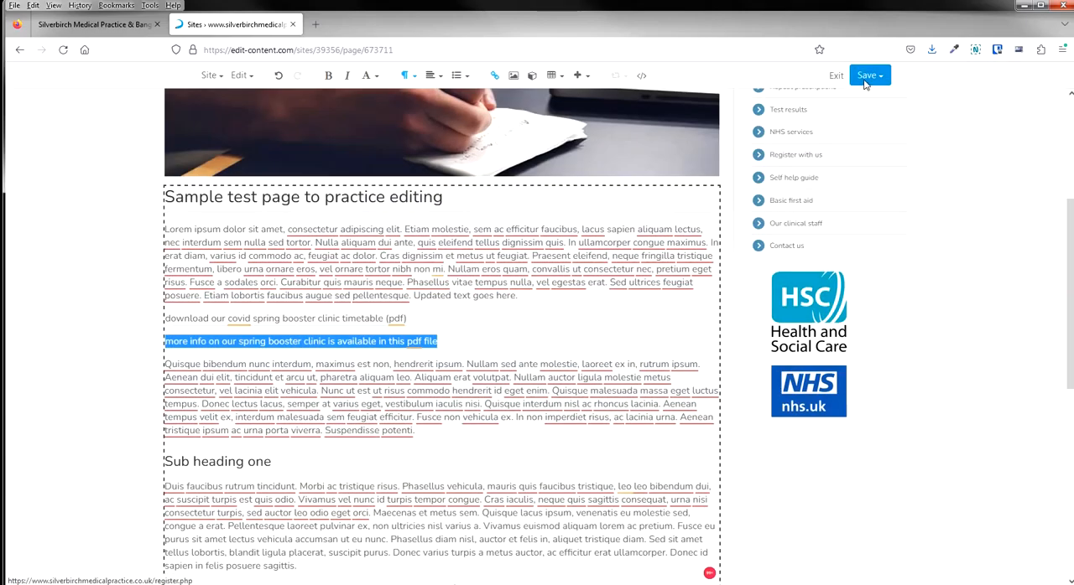
Publish the edited test page and visit its live webpage.
{"action": "left_click", "coordinate": [868, 75]}
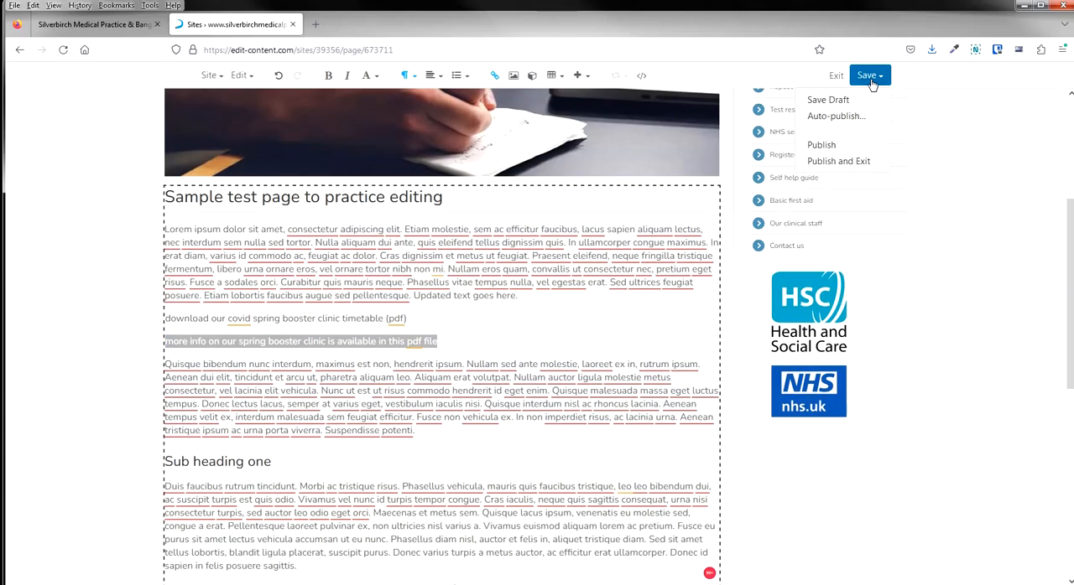
{"action": "left_click", "coordinate": [838, 146]}
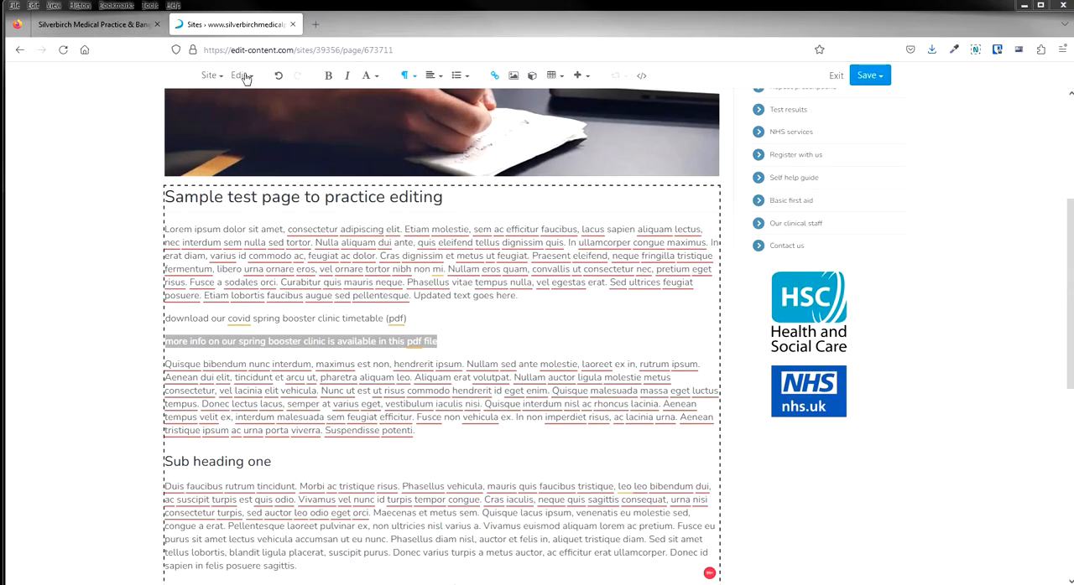
{"action": "left_click", "coordinate": [248, 80]}
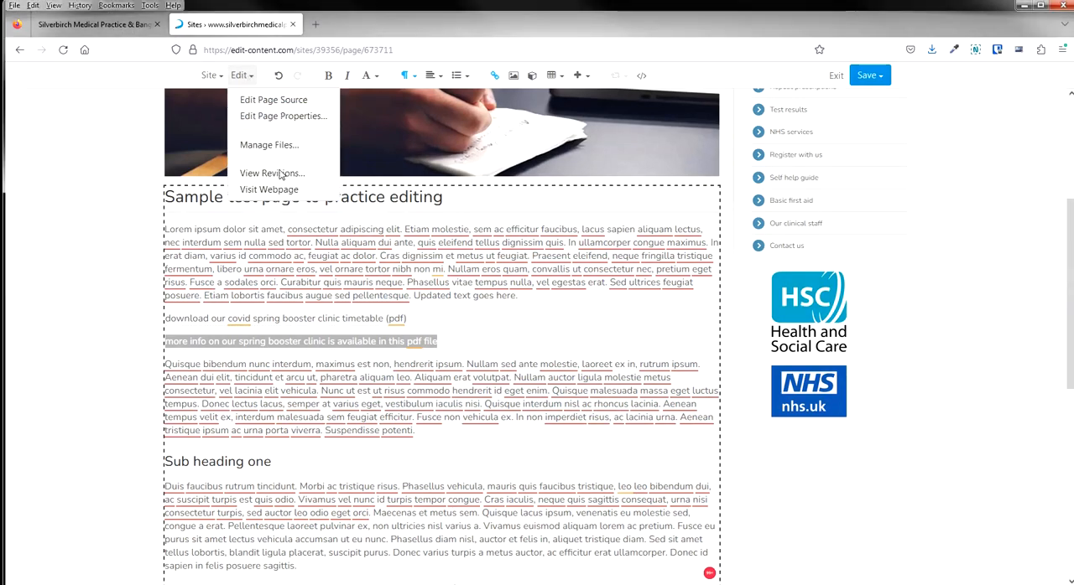
{"action": "left_click", "coordinate": [276, 196]}
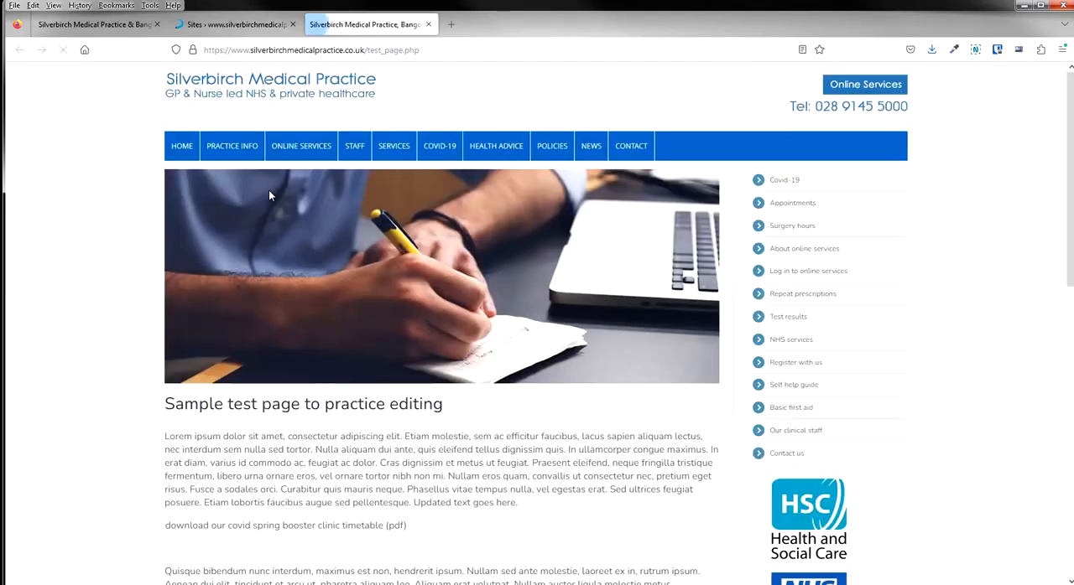
Reload the live test page and open the spring booster info link to check its PDF.
{"action": "scroll", "coordinate": [269, 190], "scroll_direction": "down", "scroll_amount": 1}
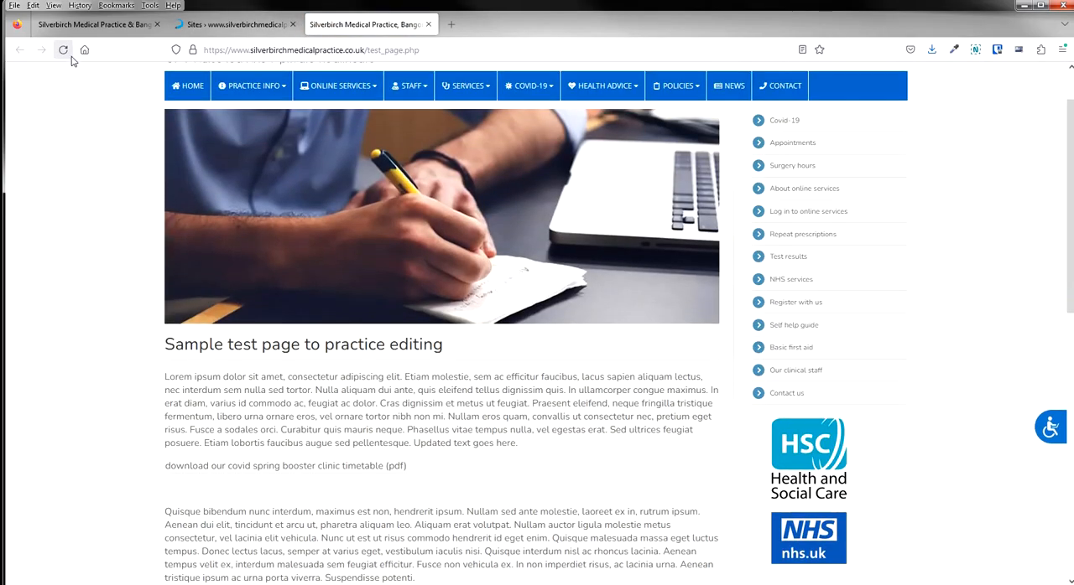
{"action": "left_click", "coordinate": [64, 50]}
{"action": "scroll", "coordinate": [392, 384], "scroll_direction": "down", "scroll_amount": 2}
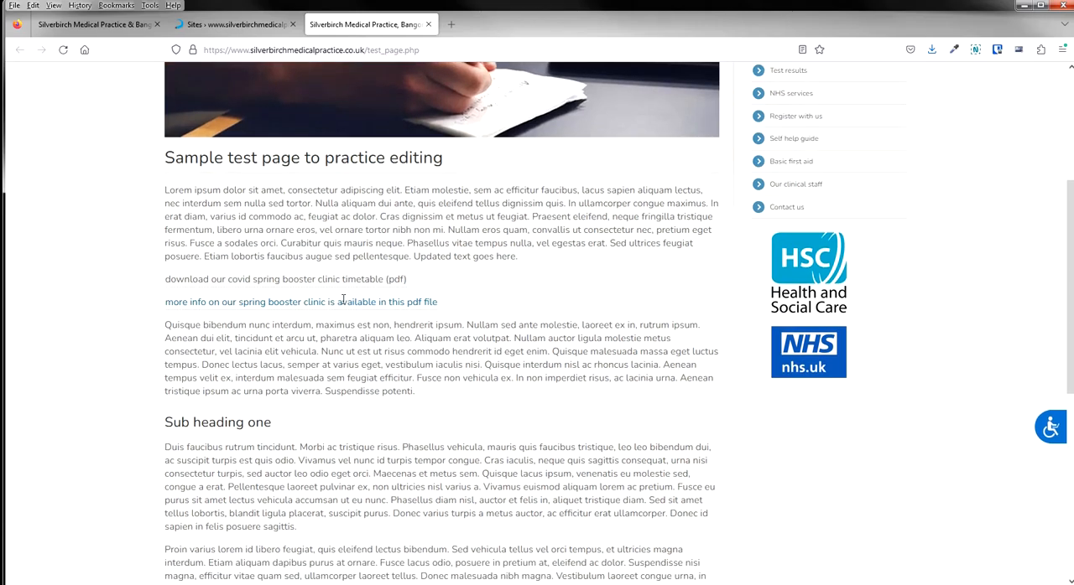
{"action": "left_click", "coordinate": [361, 305]}
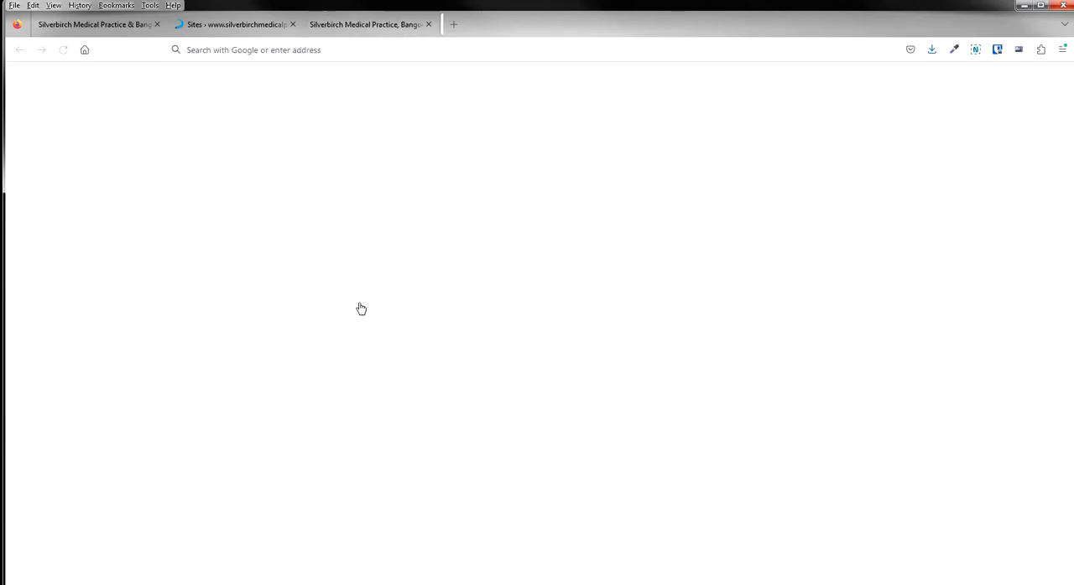